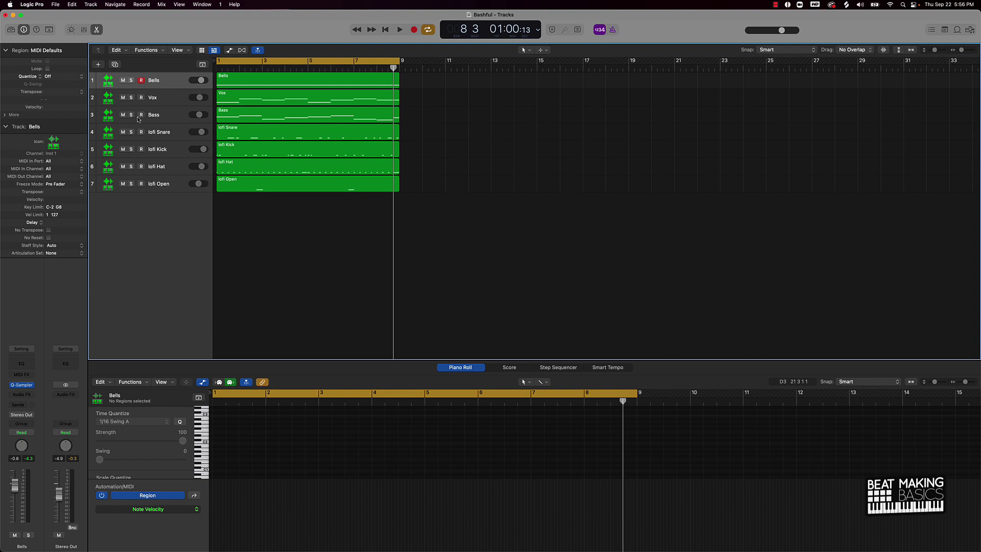
# Mute the Bass track and all four lofi drum tracks, and unmute Bass and the drums again.
pyautogui.moveTo(122, 115); pyautogui.dragTo(127, 207)
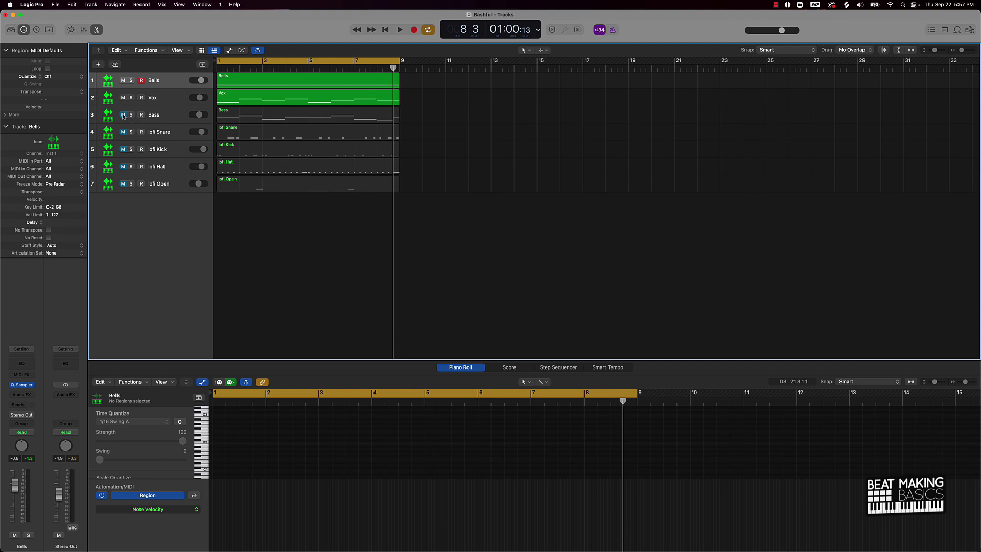
pyautogui.click(123, 115)
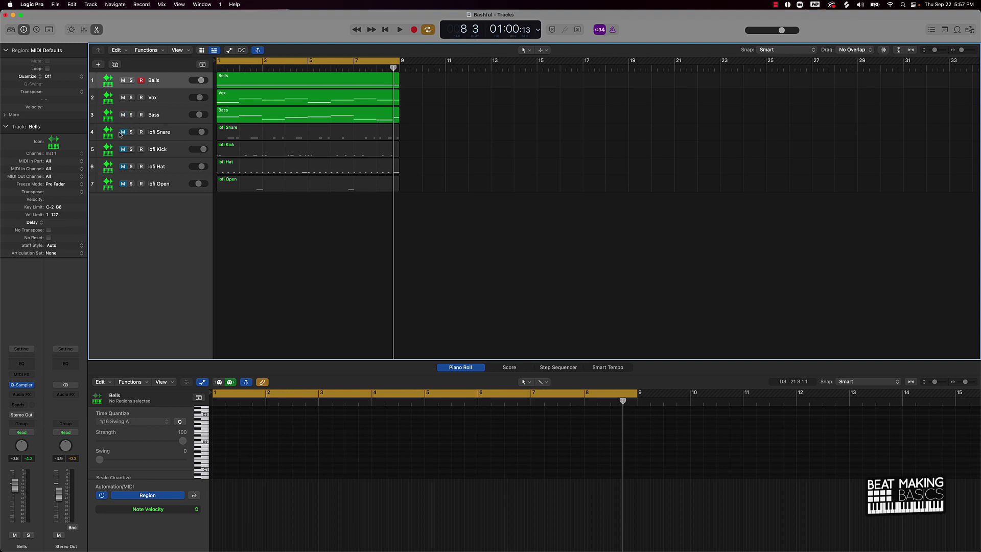
pyautogui.moveTo(122, 134); pyautogui.dragTo(120, 221)
# Move the lofi Kick track above lofi Snare, clear the region selection, and audition the full eight-bar loop.
pyautogui.moveTo(168, 150); pyautogui.dragTo(167, 134)
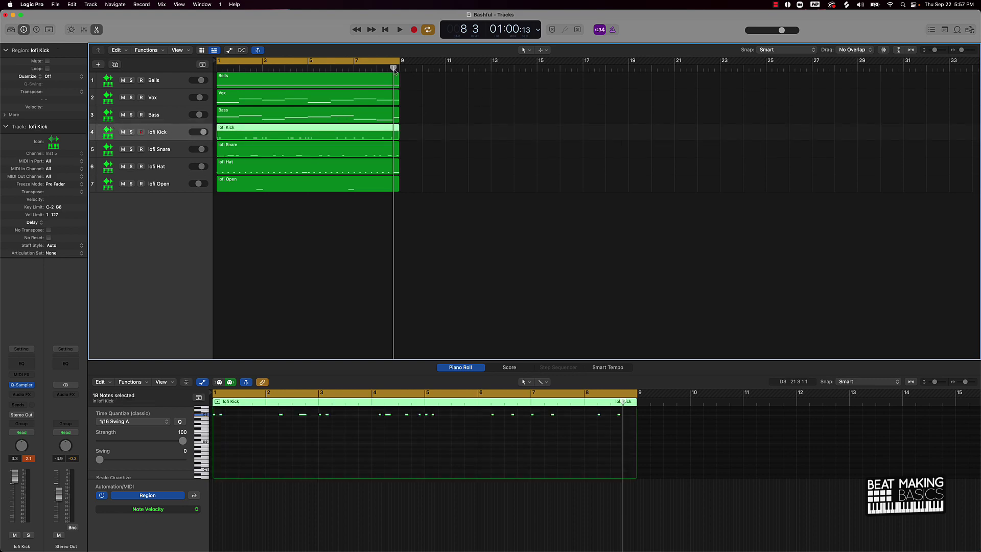
pyautogui.click(509, 123)
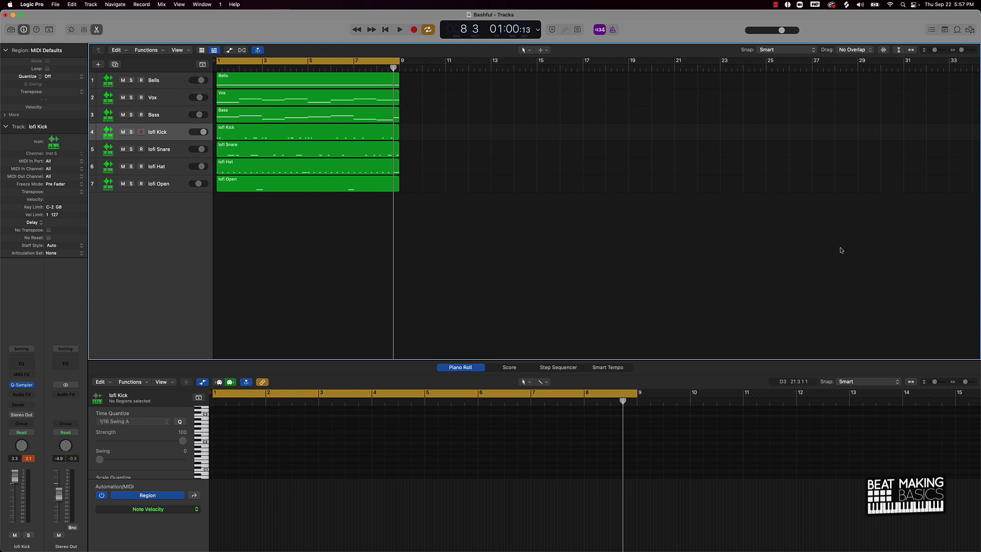
pyautogui.press('space')
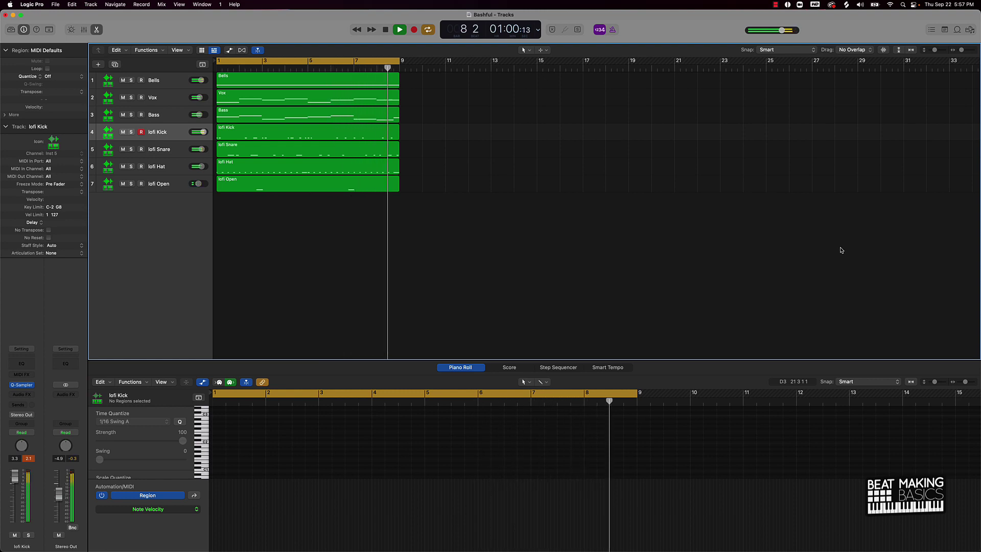
pyautogui.press('space')
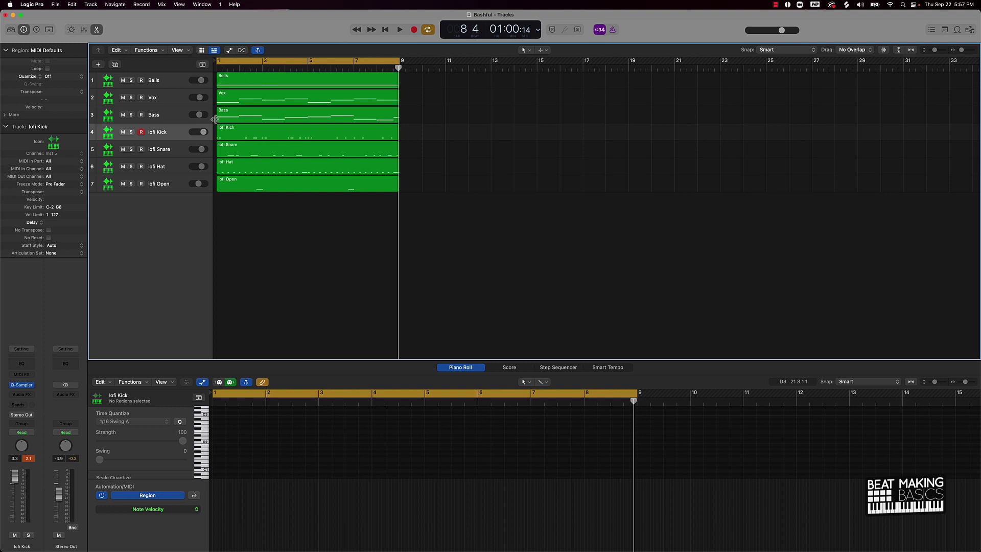
# Solo the Vox track, listen to it, stop playback, and turn the solo off.
pyautogui.click(137, 104)
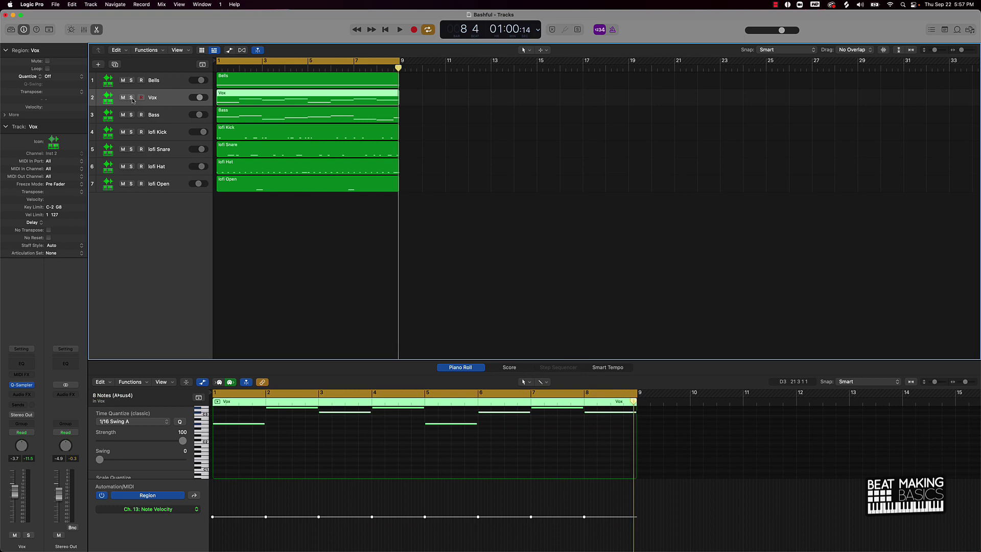
pyautogui.click(131, 97)
pyautogui.press('space')
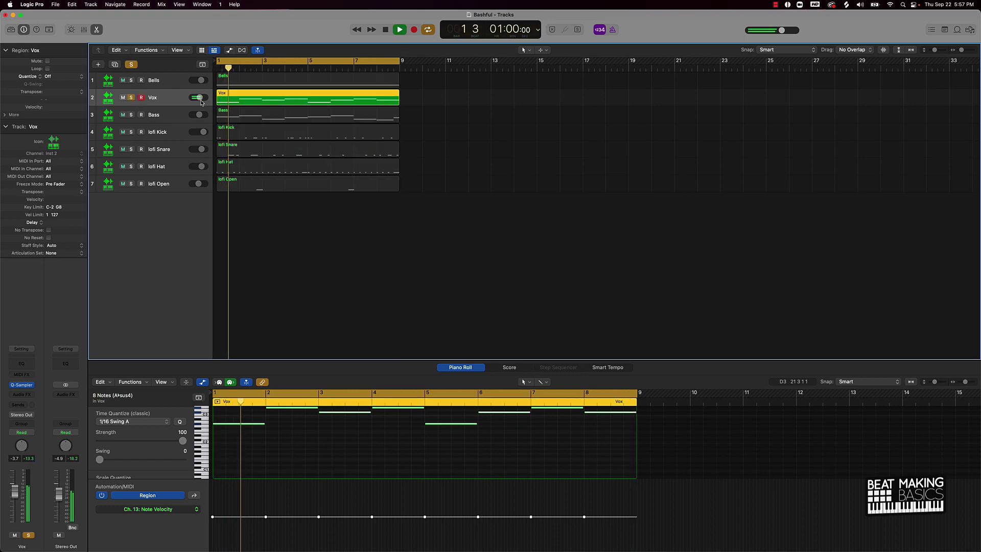
pyautogui.press('space')
pyautogui.click(132, 98)
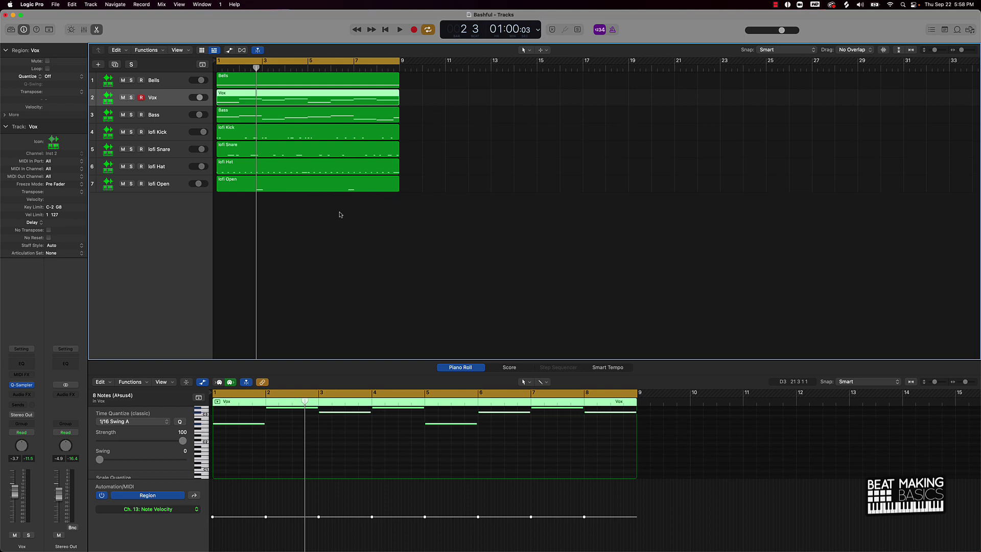
# Select the regions of all seven tracks and repeat them nine times, filling the timeline up to bar 81.
pyautogui.moveTo(340, 214); pyautogui.dragTo(331, 77)
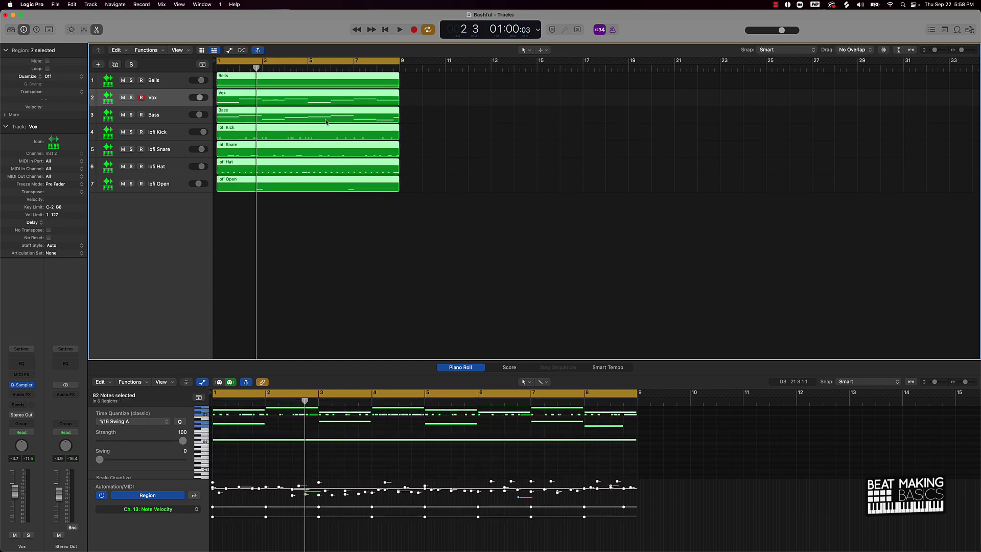
pyautogui.press('super+r')
pyautogui.press('super+r')
pyautogui.press('super+r')
pyautogui.press('super+r')
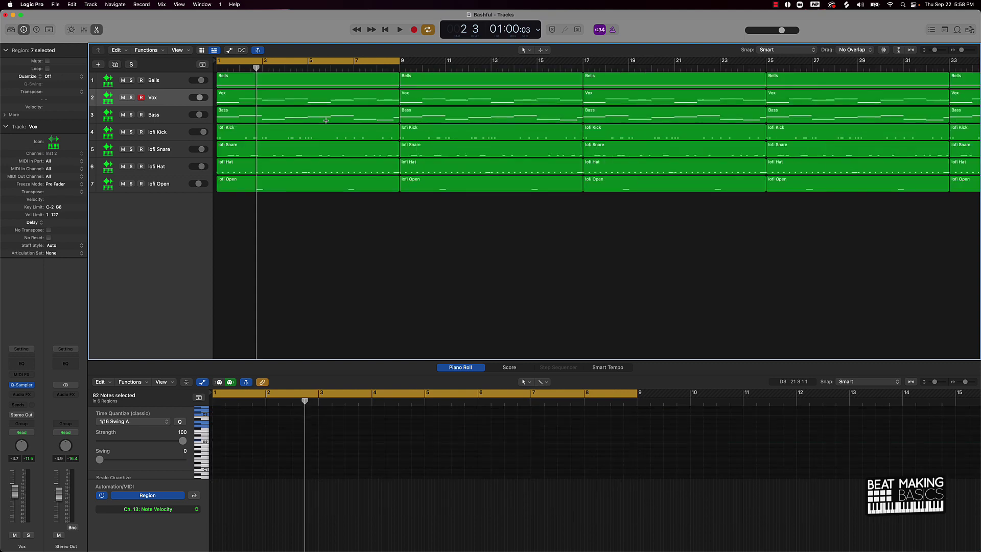
pyautogui.press('super+r')
pyautogui.press('super+r')
pyautogui.press('super+r')
pyautogui.press('super+r')
pyautogui.press('super+r')
pyautogui.press('super+Left')
pyautogui.press('super+Left')
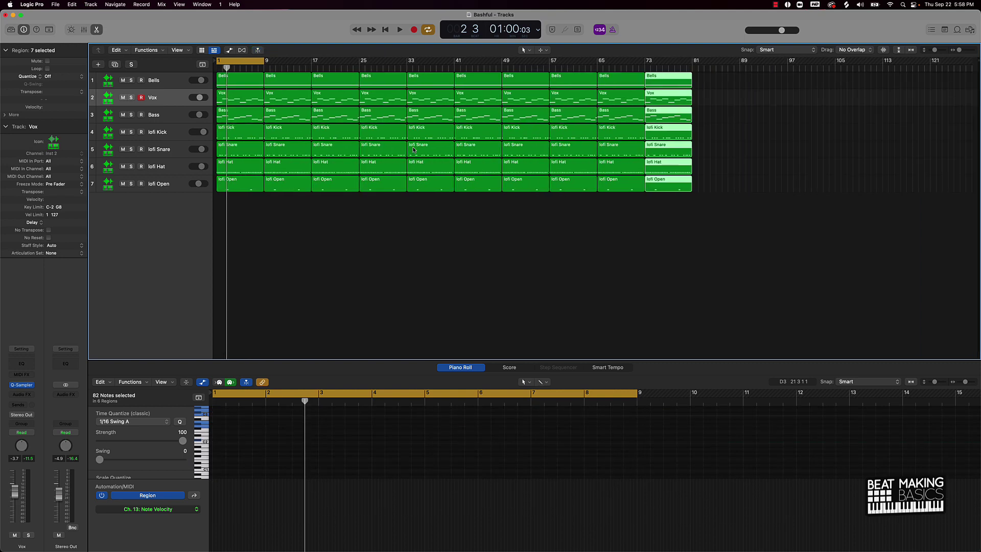
pyautogui.click(350, 219)
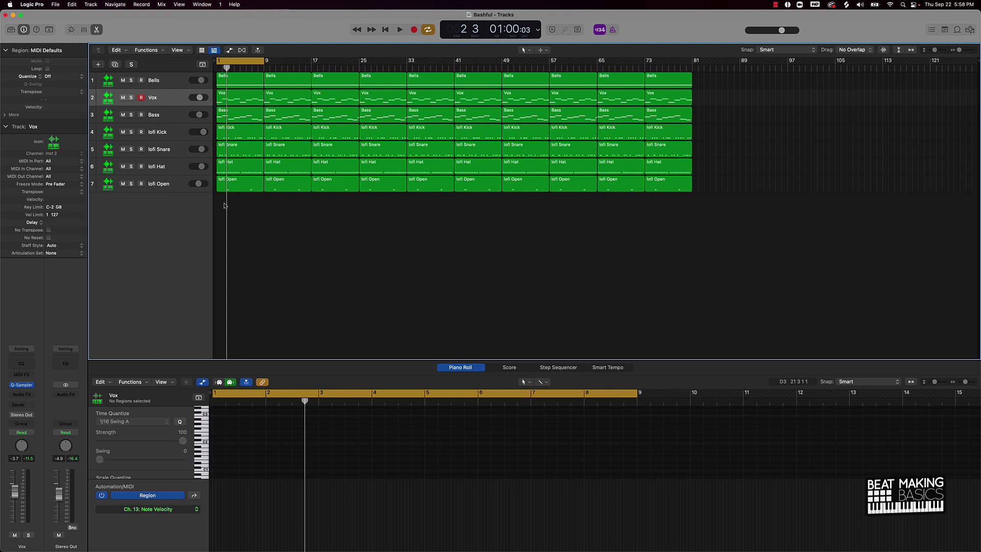
# Close the Piano Roll editor and mute the Vox regions starting at bars 1, 17 and 25.
pyautogui.click(96, 31)
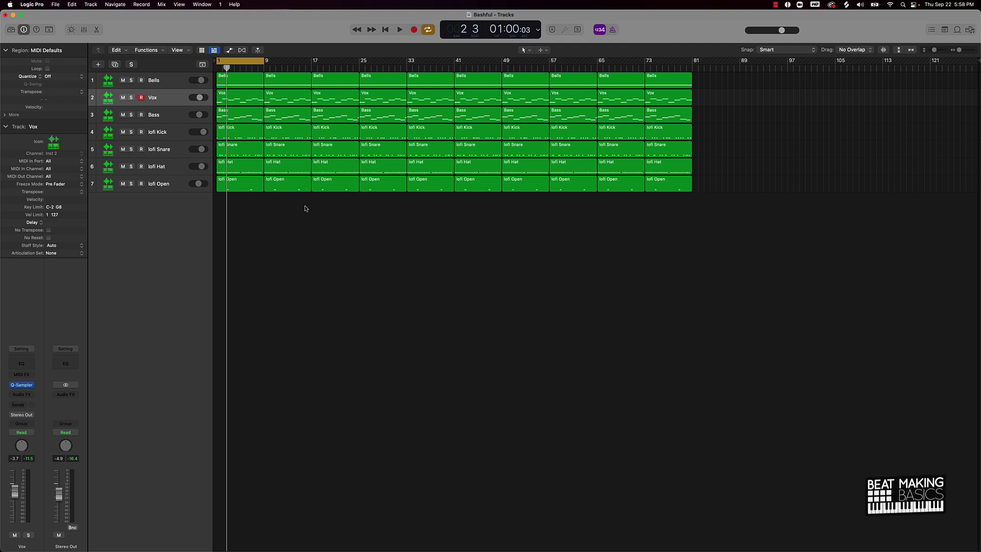
pyautogui.moveTo(247, 207); pyautogui.dragTo(245, 114)
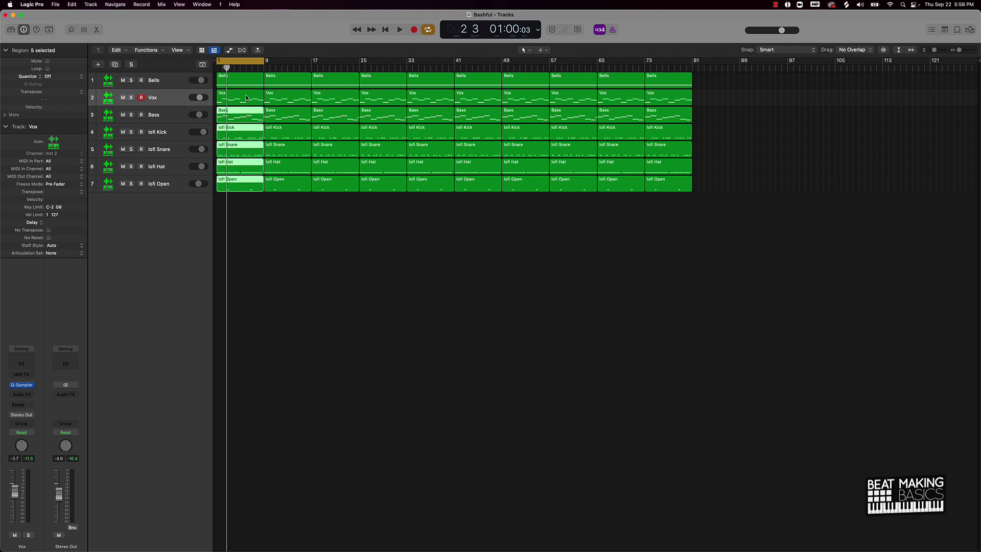
pyautogui.click(246, 97)
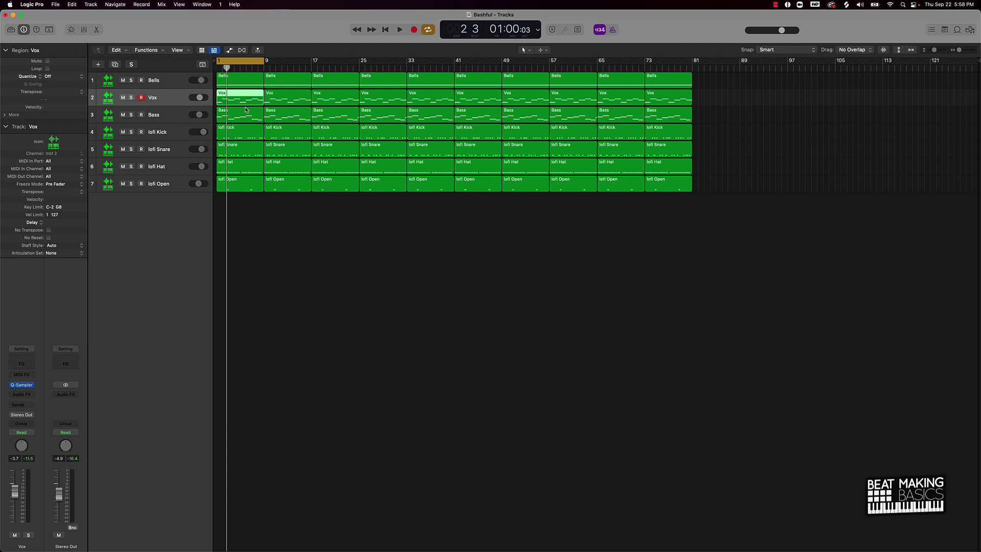
pyautogui.hotkey('ctrl', 'm')
pyautogui.click(327, 98)
pyautogui.keyDown('shift'); pyautogui.click(388, 101); pyautogui.keyUp('shift')
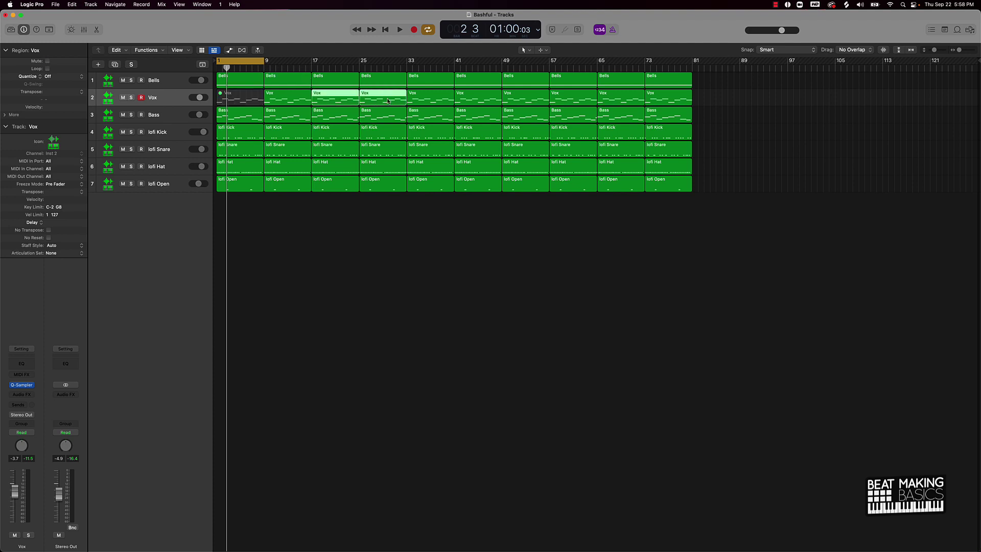
pyautogui.hotkey('ctrl', 'm')
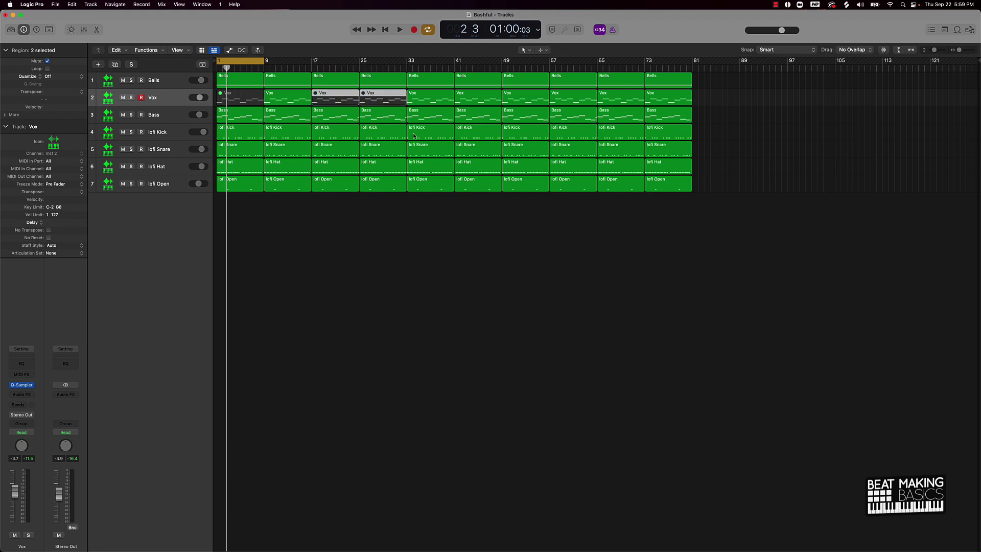
# Delete all regions from bar 33 onward and mute the Kick, Snare, Hat and Open regions at bar 1.
pyautogui.moveTo(420, 197); pyautogui.dragTo(697, 71)
pyautogui.press('Delete')
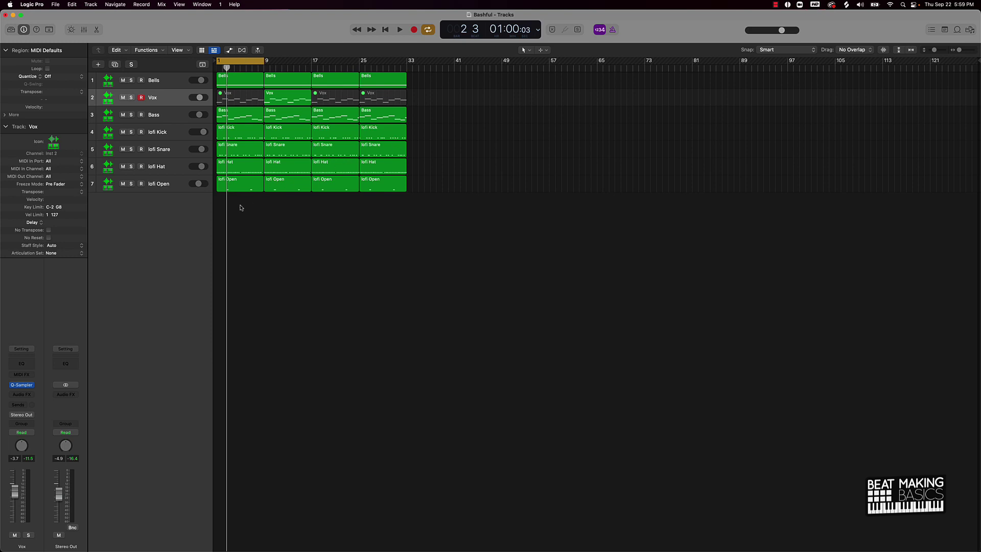
pyautogui.moveTo(242, 207); pyautogui.dragTo(241, 136)
pyautogui.hotkey('ctrl', 'm')
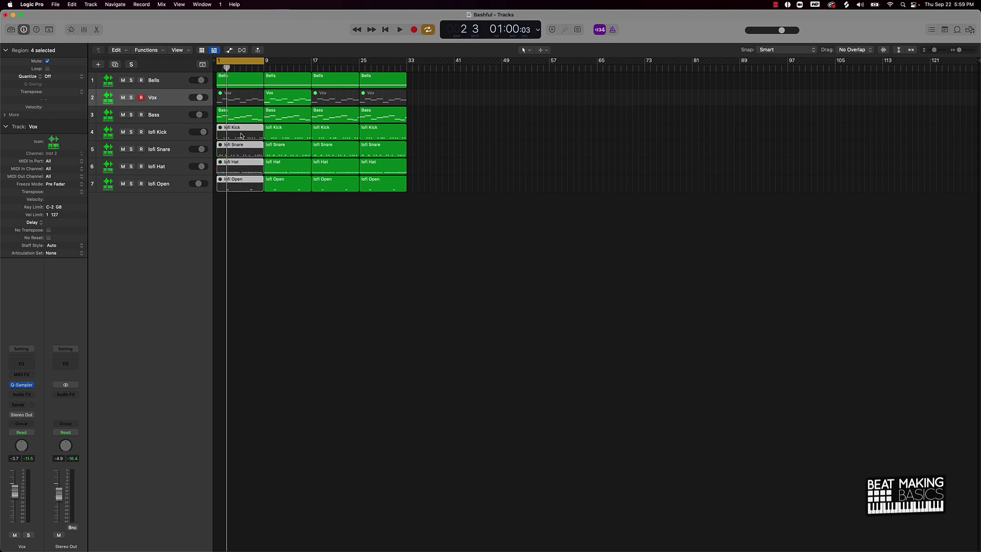
# Turn off cycle mode and play the arrangement from the beginning through the first two sections, stopping near bar 17.
pyautogui.click(241, 64)
pyautogui.press('Return')
pyautogui.press('space')
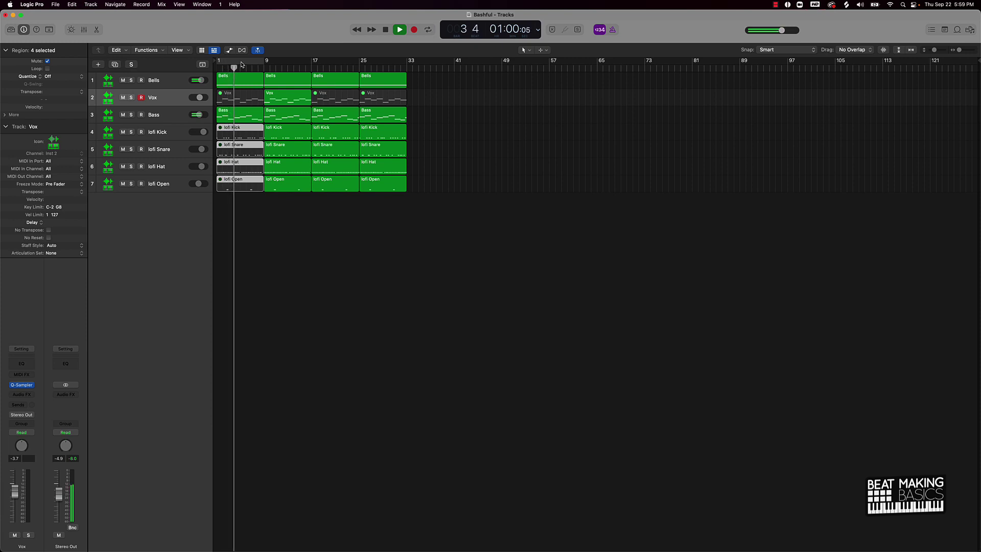
pyautogui.click(270, 229)
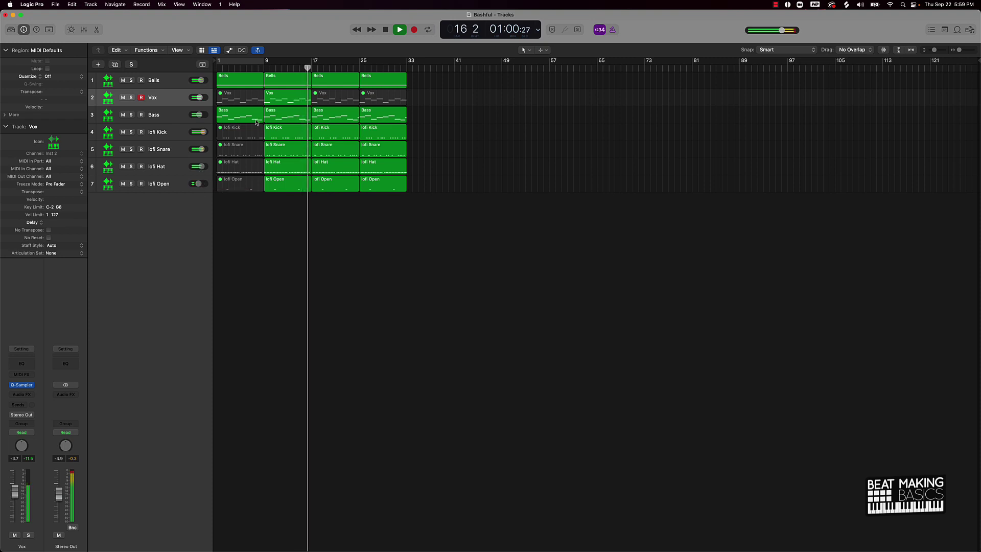
pyautogui.press('space')
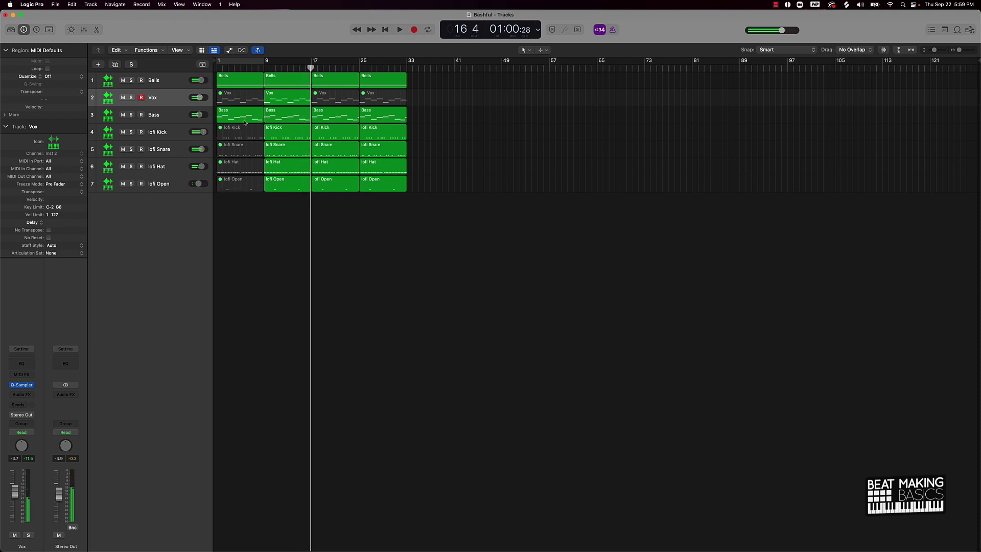
# Duplicate the Bells track with its instrument and copy the Bells region at bar 9 onto the new track.
pyautogui.click(179, 81)
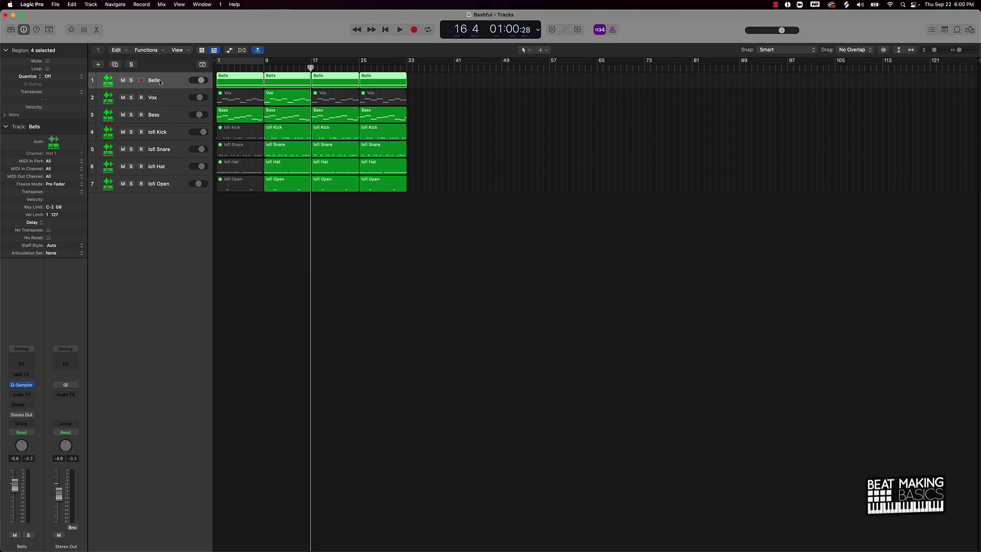
pyautogui.press('super+d')
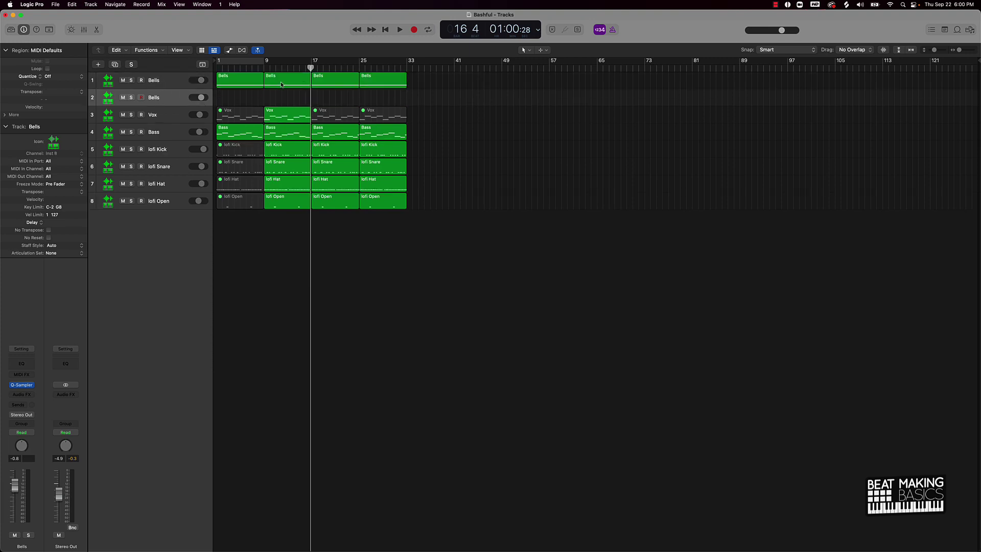
pyautogui.moveTo(281, 85); pyautogui.dragTo(279, 99)
# Open the copied Bells region in the Piano Roll and transpose its note up one octave.
pyautogui.doubleClick(279, 98)
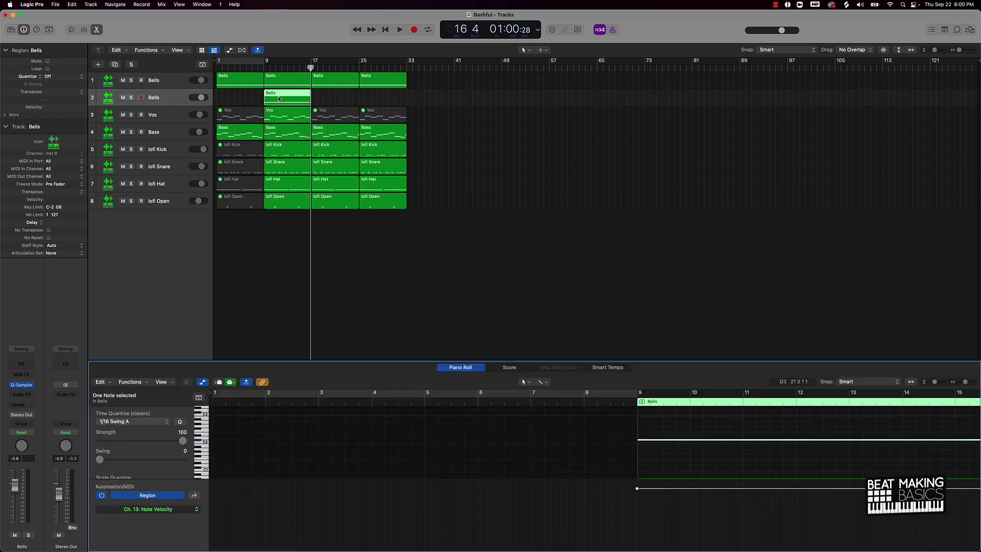
pyautogui.hscroll(5, 690, 455)
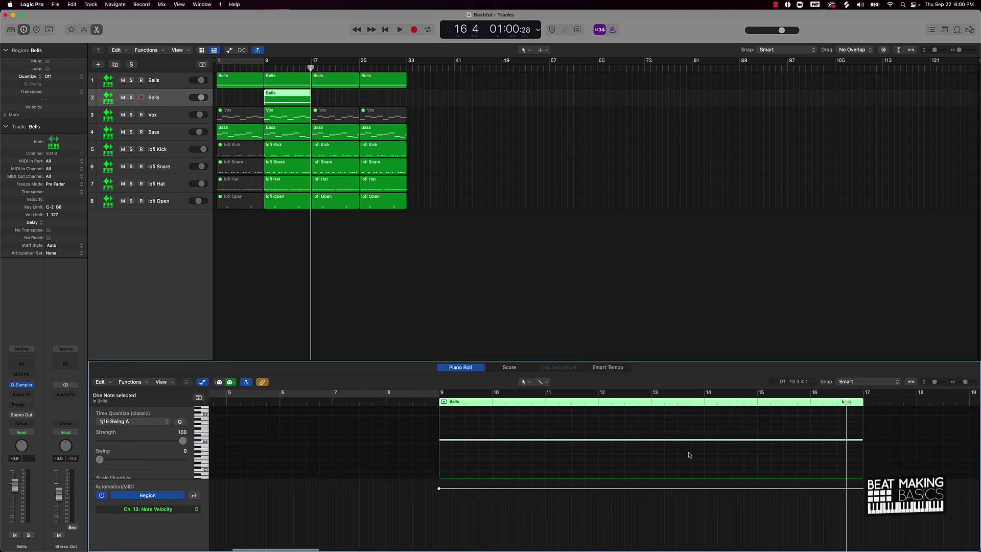
pyautogui.hscroll(5, 690, 455)
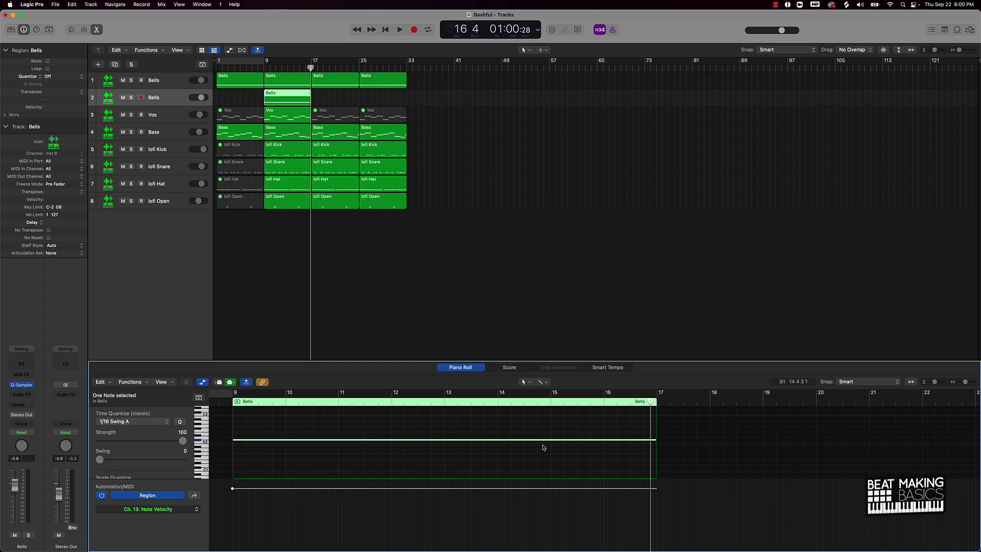
pyautogui.hotkey('shift', 'alt', 'Up')
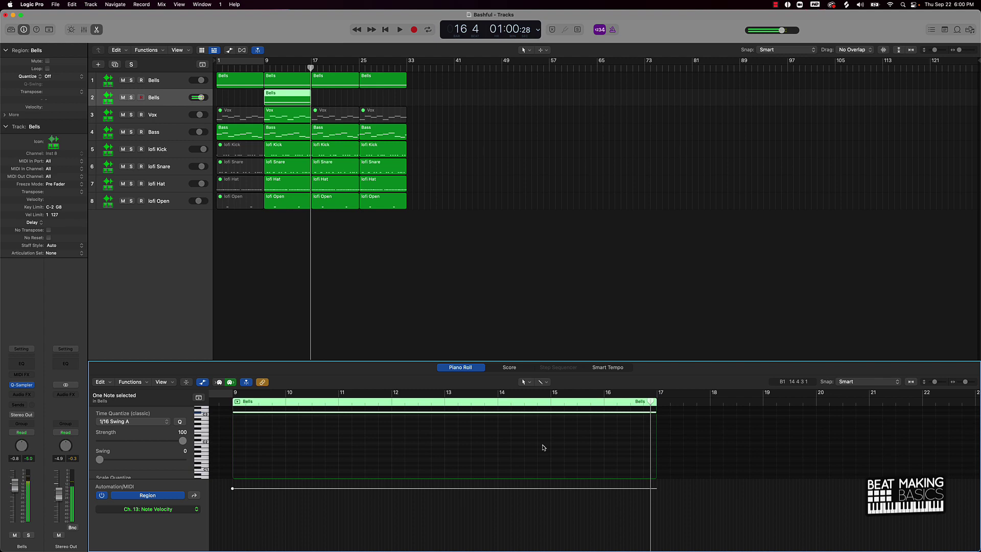
# Audition briefly, lower the duplicate Bells track's volume to -6.4 dB, and return the playhead to bar 1.
pyautogui.click(452, 434)
pyautogui.press('space')
pyautogui.press('space')
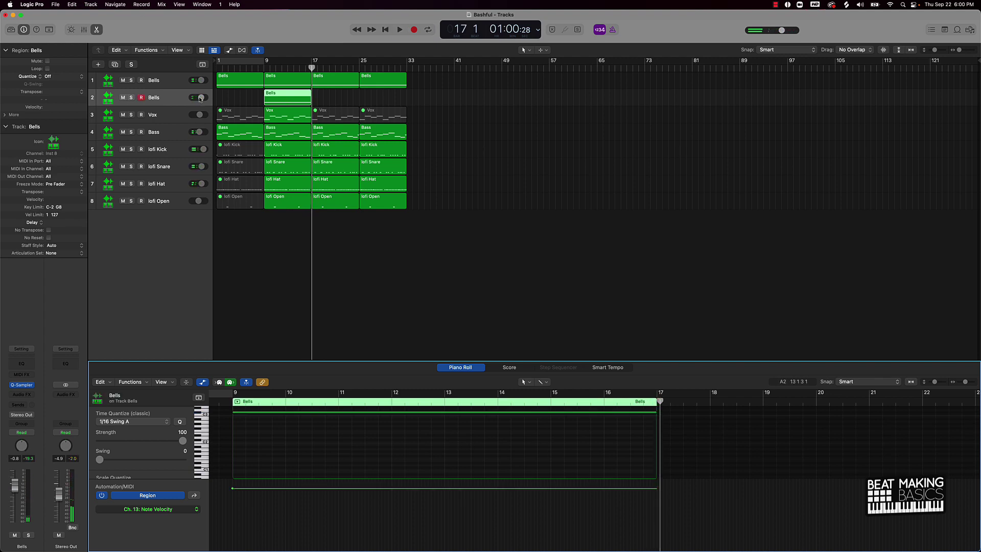
pyautogui.click(215, 91)
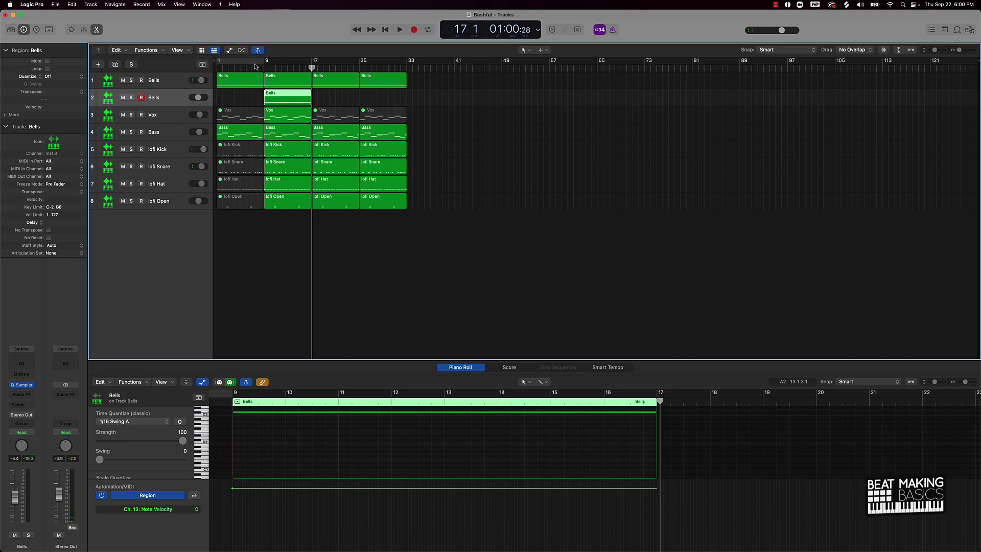
pyautogui.press('Return')
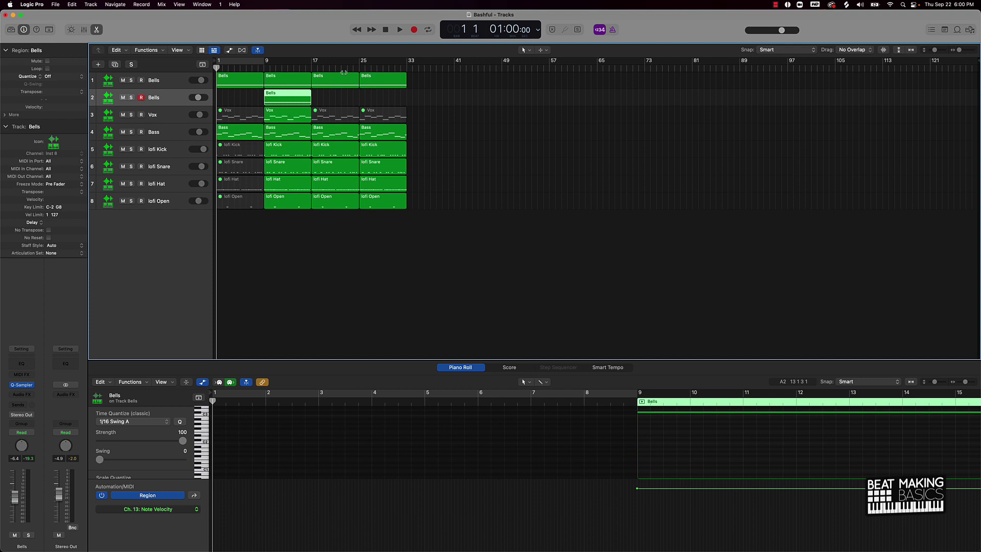
# Mute the lofi Kick region at bar 17.
pyautogui.click(336, 150)
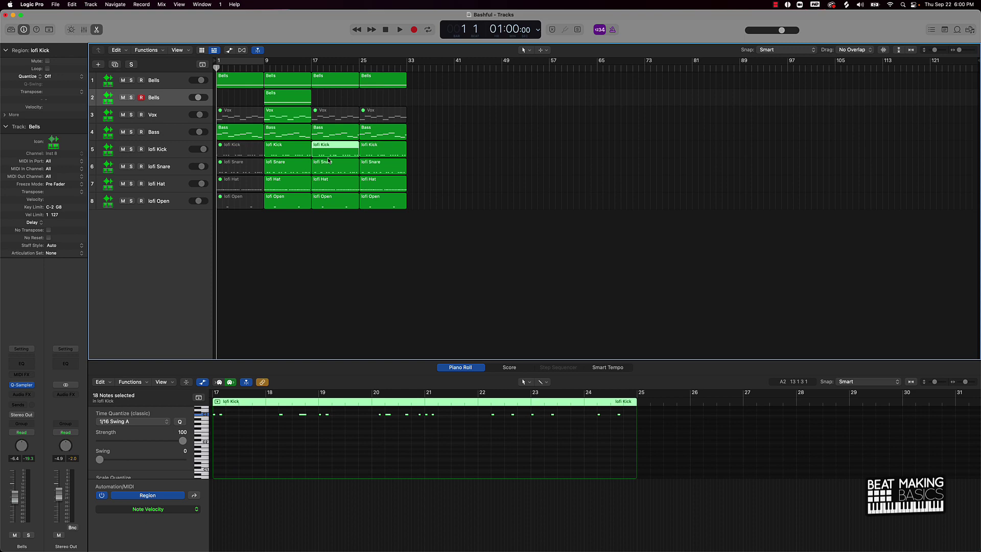
pyautogui.hotkey('ctrl', 'm')
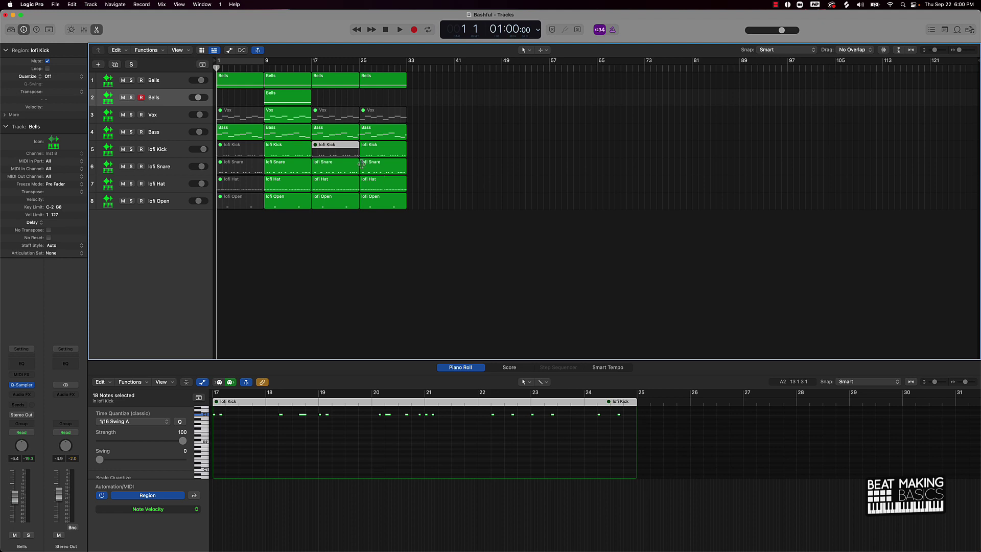
# Copy the octave-up Bells region to bar 25 on its own track and mute the first Bells track's region there.
pyautogui.click(376, 83)
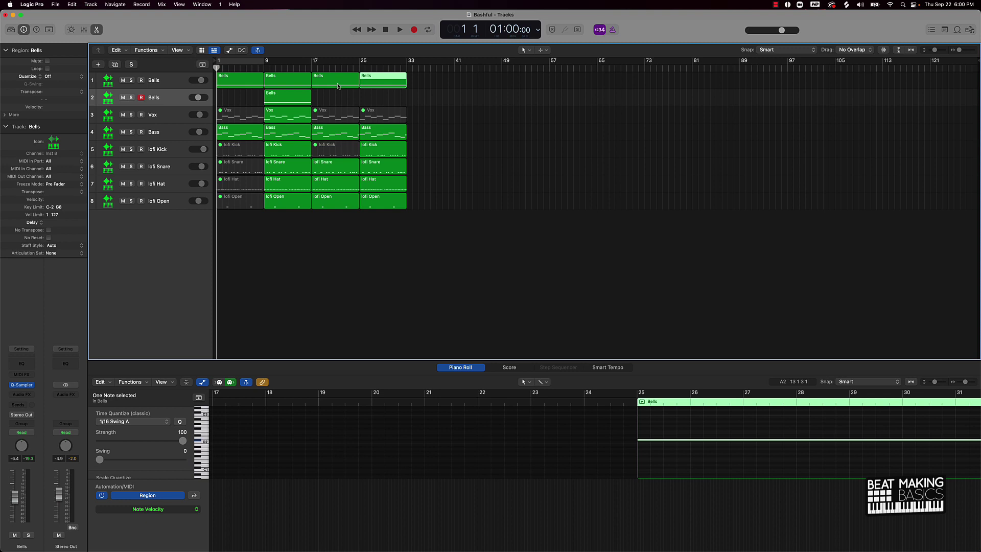
pyautogui.press('Delete')
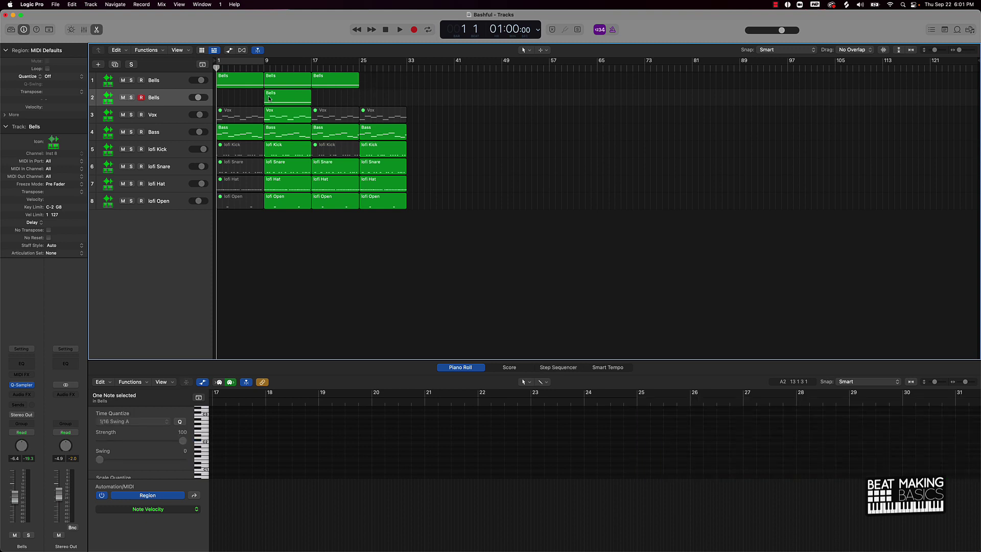
pyautogui.moveTo(281, 101); pyautogui.dragTo(387, 81)
pyautogui.hotkey('ctrl', 'm')
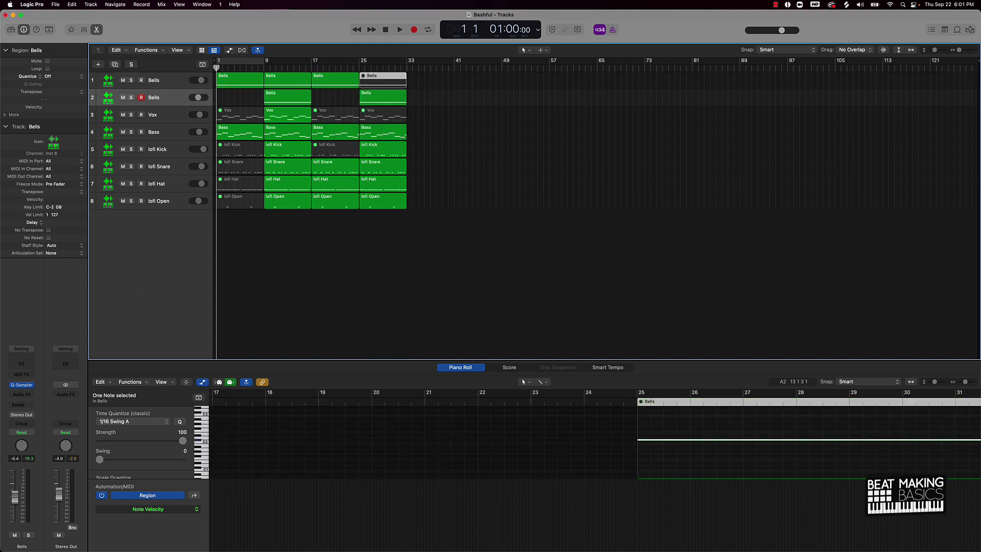
# Copy the octave-up Bells region to bars 1 and 17 and mute both copies.
pyautogui.moveTo(382, 101); pyautogui.dragTo(237, 101)
pyautogui.hotkey('ctrl', 'm')
pyautogui.click(348, 262)
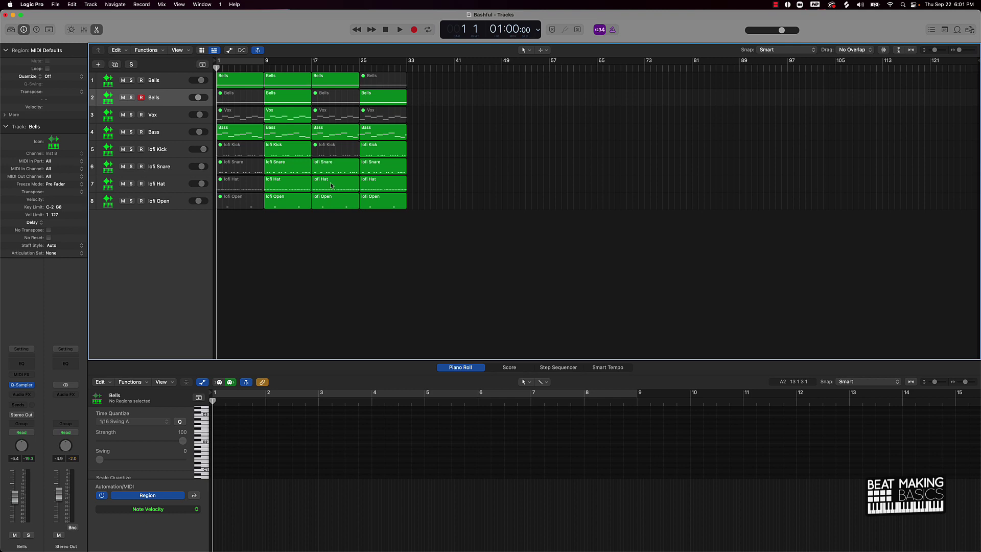
# Trim the start of all four drum regions in the bar 17 section to bar 21, with the lofi Kick unmuted.
pyautogui.moveTo(325, 220); pyautogui.dragTo(340, 164)
pyautogui.click(337, 149)
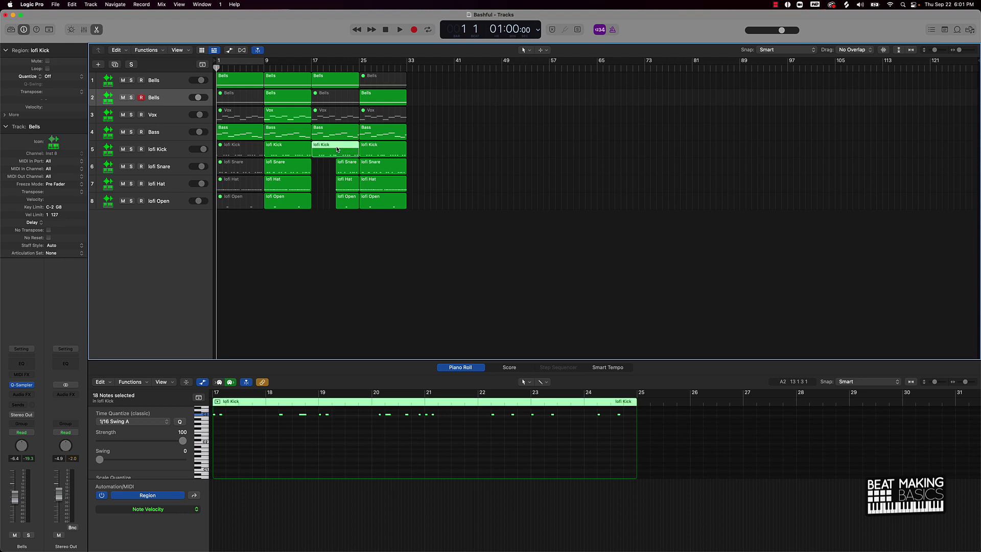
pyautogui.moveTo(311, 149); pyautogui.dragTo(335, 148)
# Shorten the drum regions' ends to just before bar 25 in the third section and to about bar 32 in the fourth.
pyautogui.moveTo(356, 216); pyautogui.dragTo(394, 203)
pyautogui.click(373, 240)
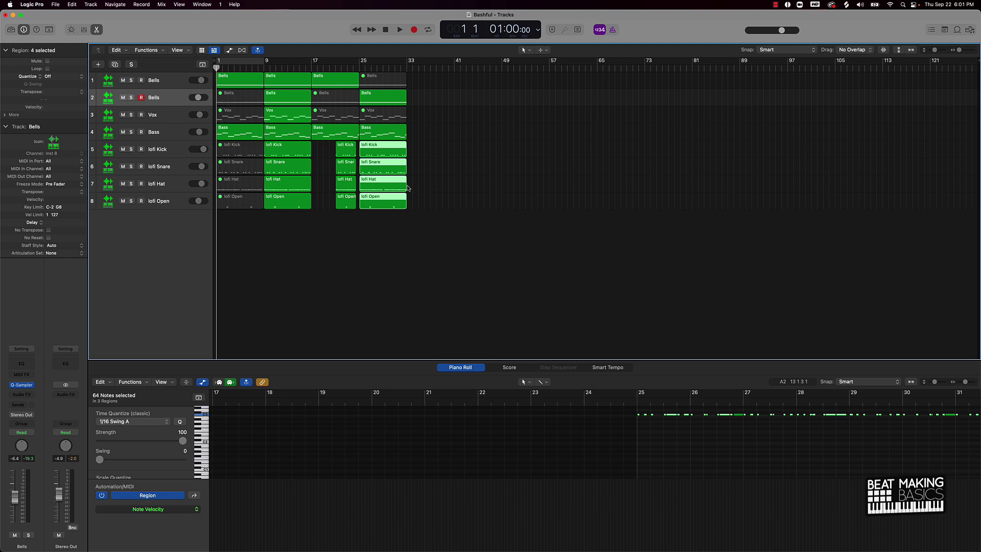
pyautogui.moveTo(403, 170); pyautogui.dragTo(401, 170)
pyautogui.click(359, 288)
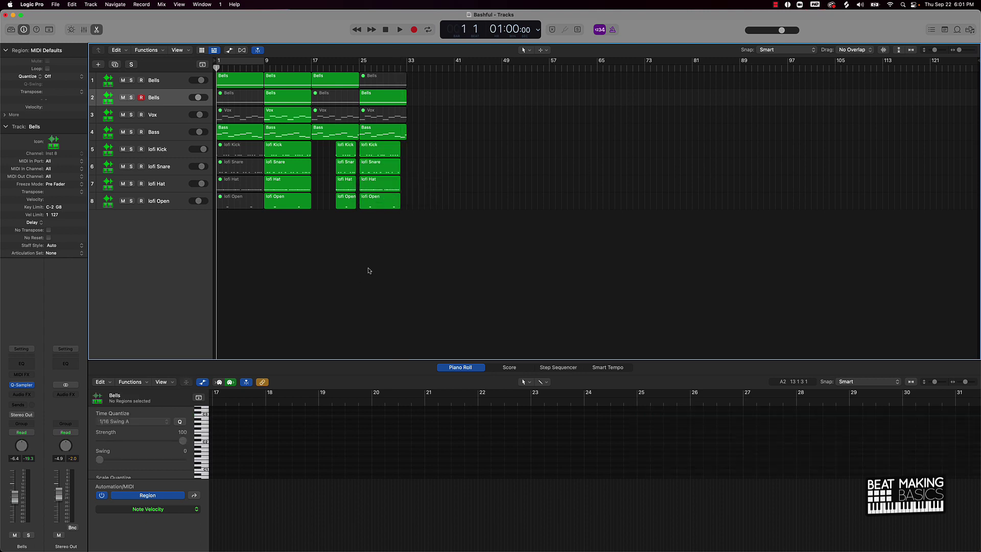
# Repeat all regions between bars 9 and 33 three times to extend the arrangement to bar 105.
pyautogui.moveTo(295, 215); pyautogui.dragTo(428, 48)
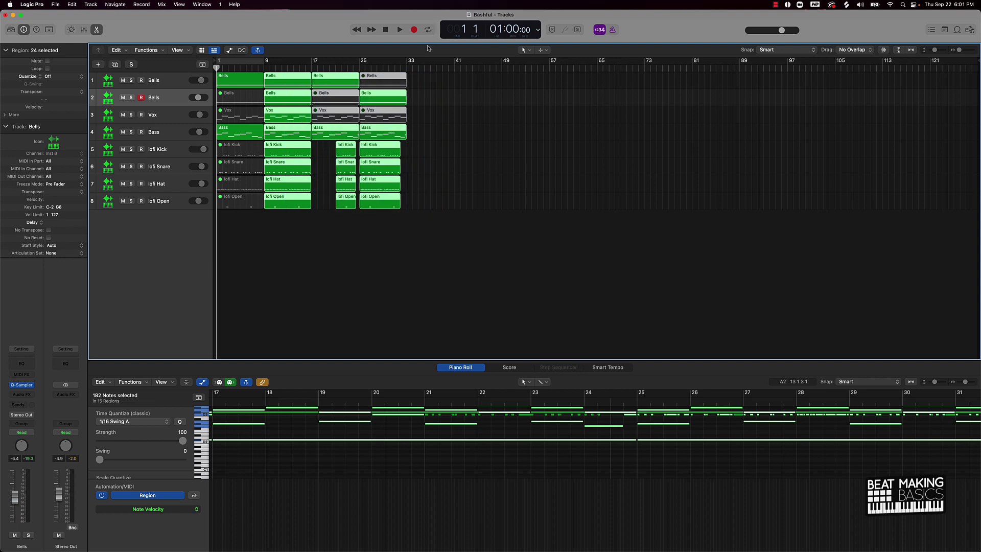
pyautogui.press('super+r')
pyautogui.press('super+r')
pyautogui.press('super+r')
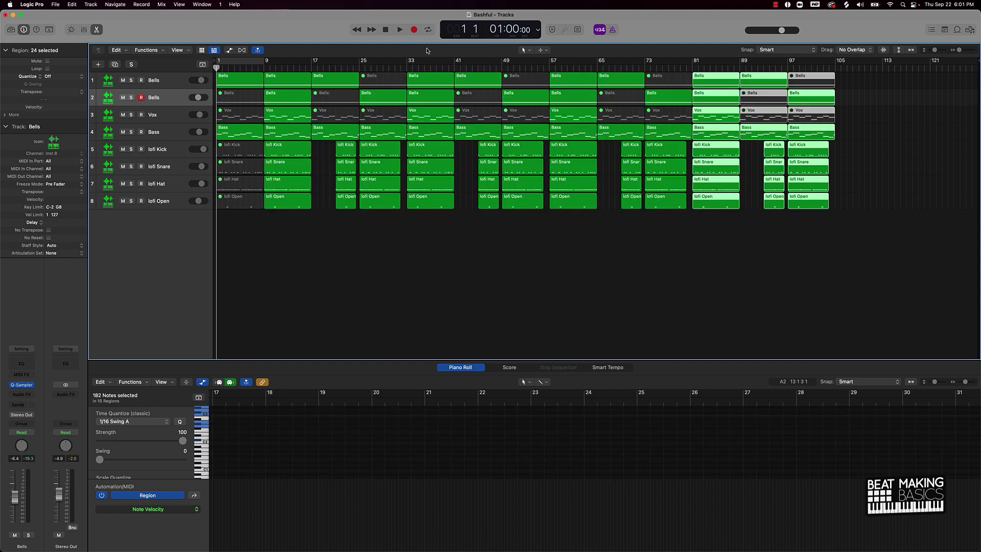
pyautogui.click(630, 270)
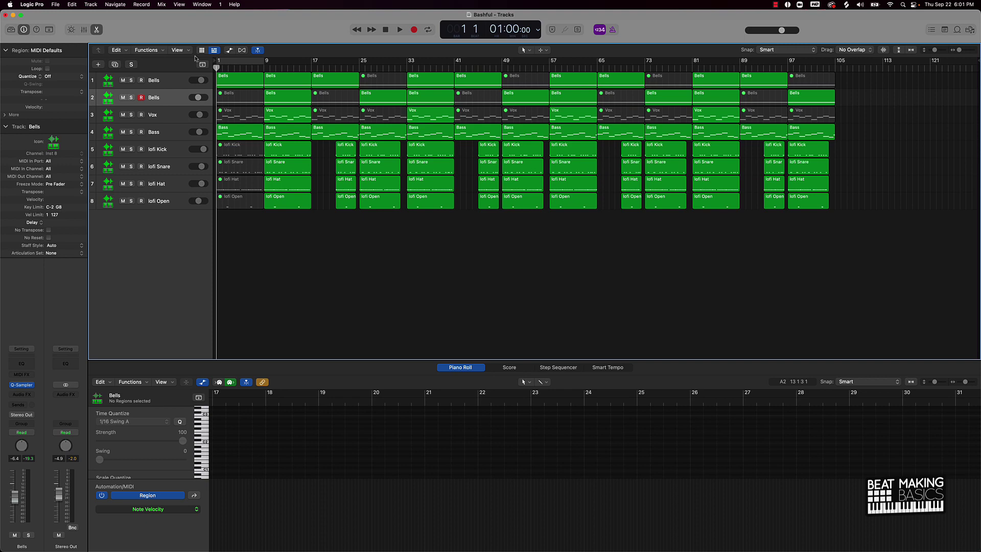
# Open the color palette and color all regions in the sections at bars 9, 33, 57 and 81 teal green.
pyautogui.click(50, 29)
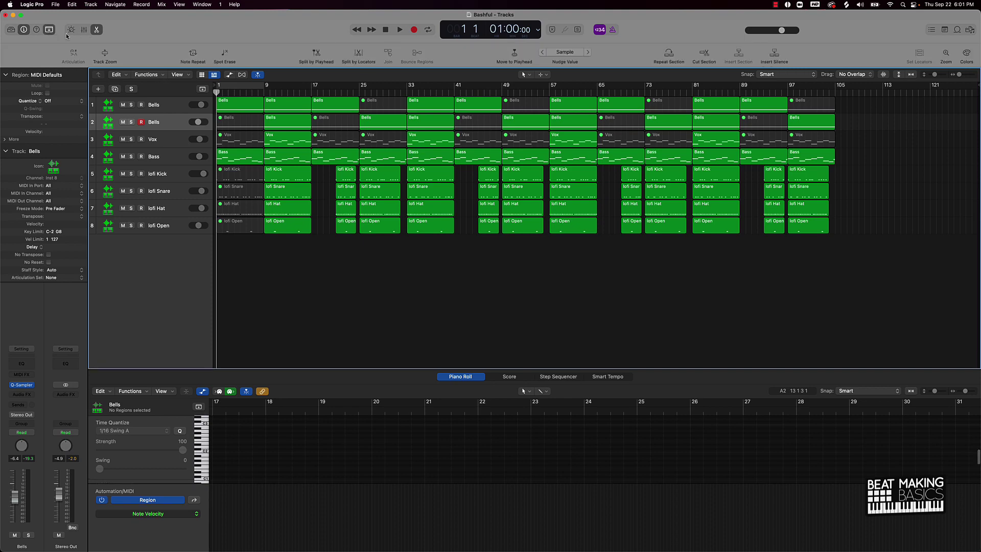
pyautogui.click(966, 56)
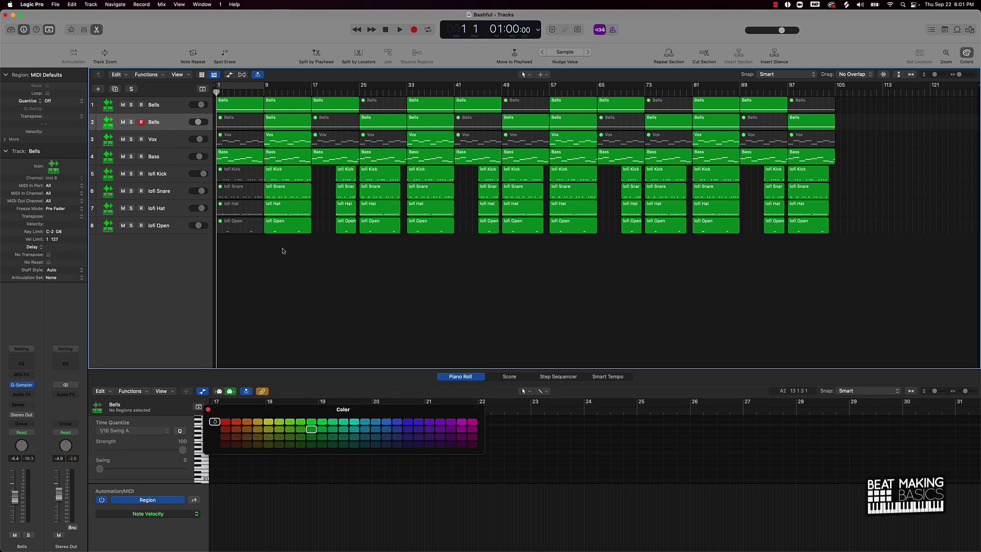
pyautogui.moveTo(285, 249); pyautogui.dragTo(302, 90)
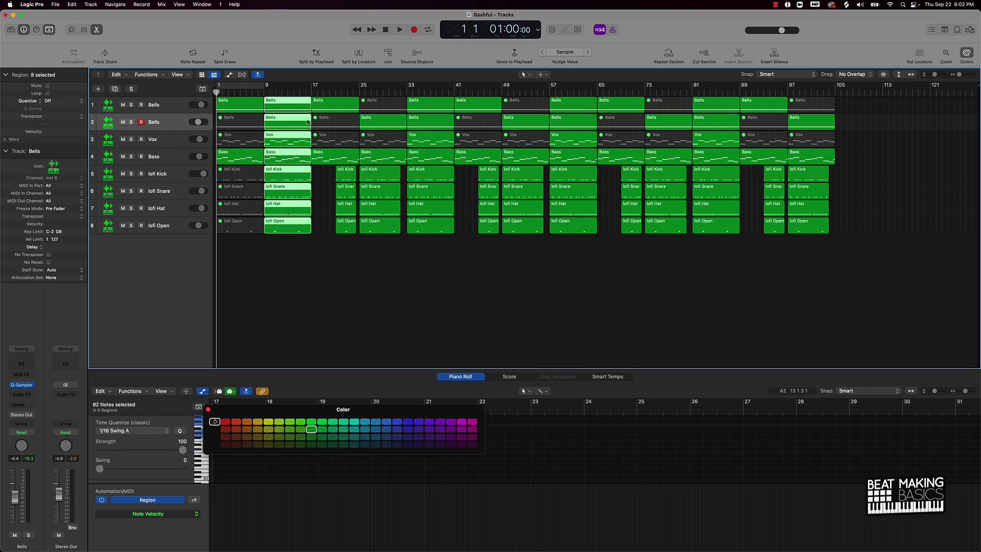
pyautogui.moveTo(424, 241); pyautogui.dragTo(427, 95)
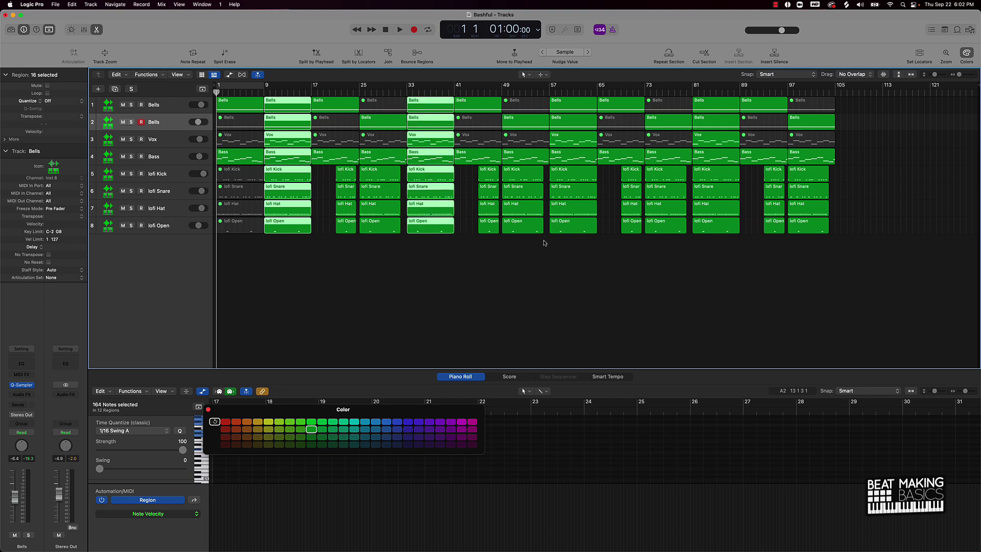
pyautogui.moveTo(565, 255); pyautogui.dragTo(559, 102)
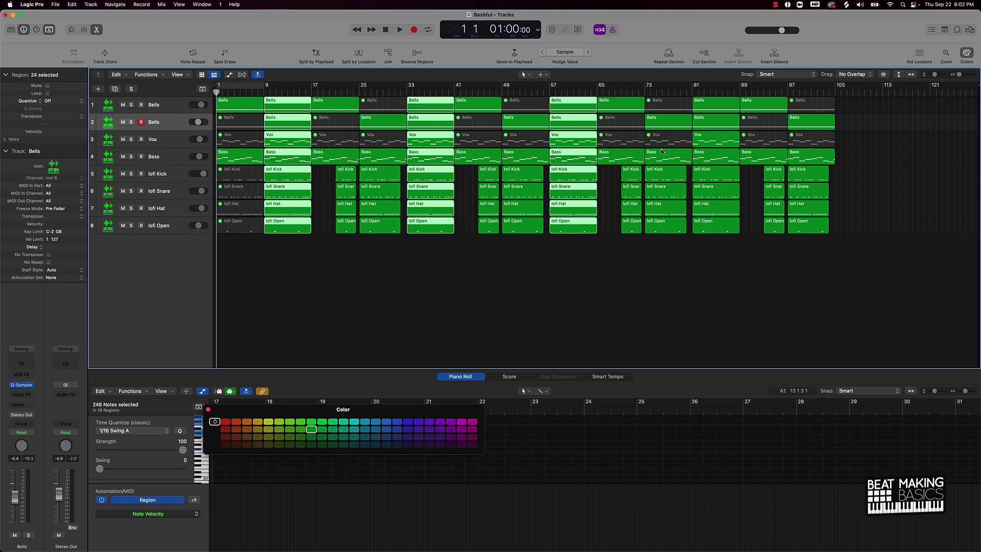
pyautogui.moveTo(721, 249); pyautogui.dragTo(715, 102)
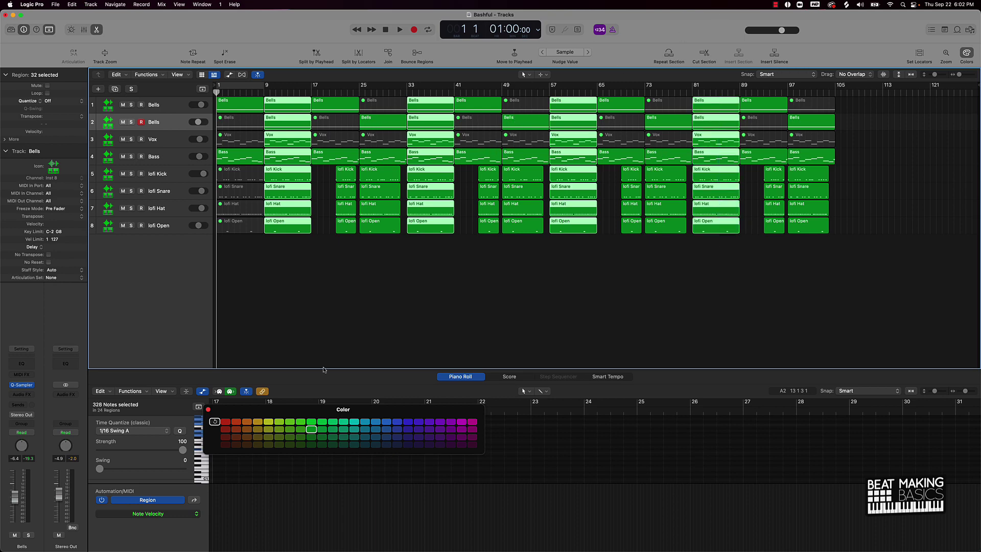
pyautogui.click(344, 423)
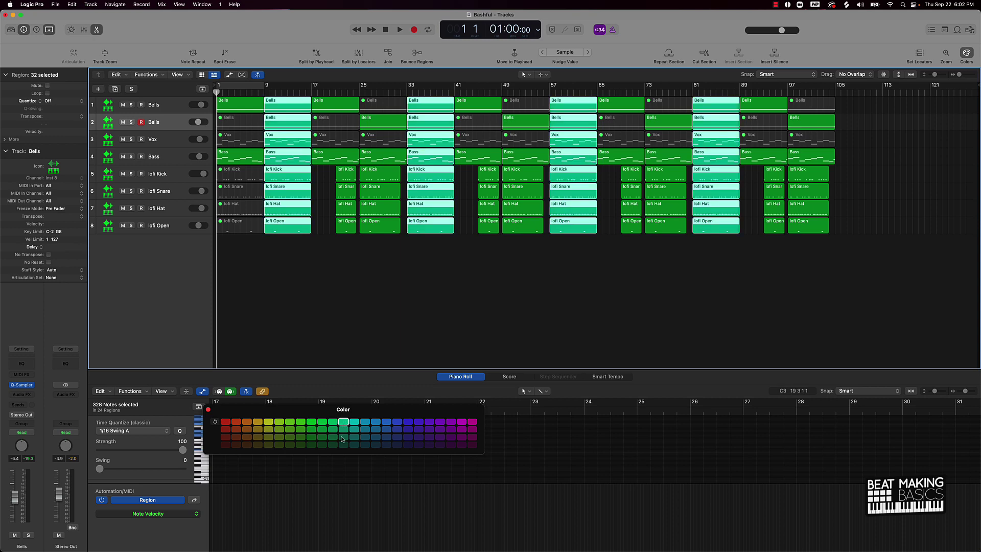
# Color all regions in the intro section at bar 1 blue.
pyautogui.click(305, 289)
pyautogui.moveTo(220, 253); pyautogui.dragTo(250, 100)
pyautogui.click(290, 423)
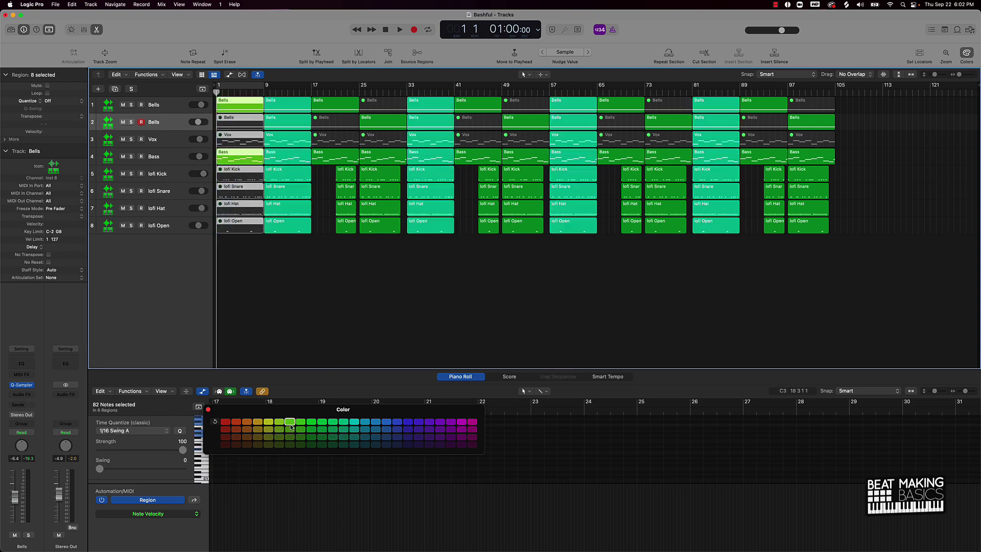
pyautogui.click(322, 422)
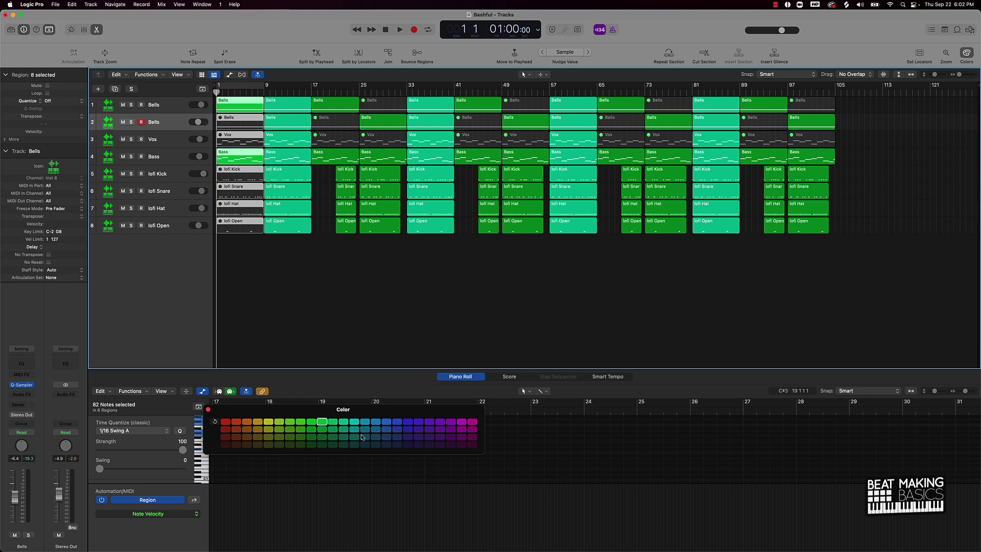
pyautogui.click(376, 423)
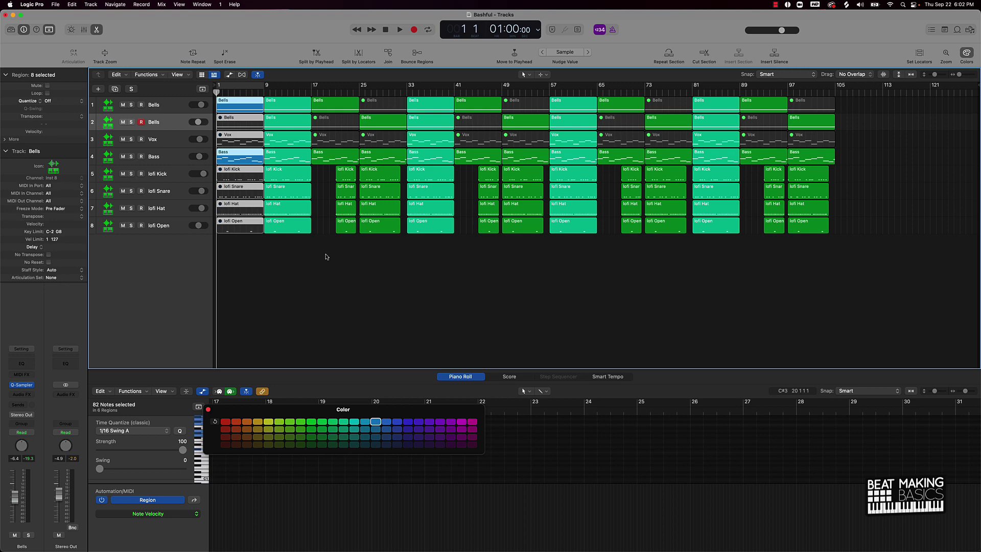
# Color all regions in the sections spanning bars 17–33, 41–57 and 65–81 gold.
pyautogui.moveTo(326, 256); pyautogui.dragTo(375, 105)
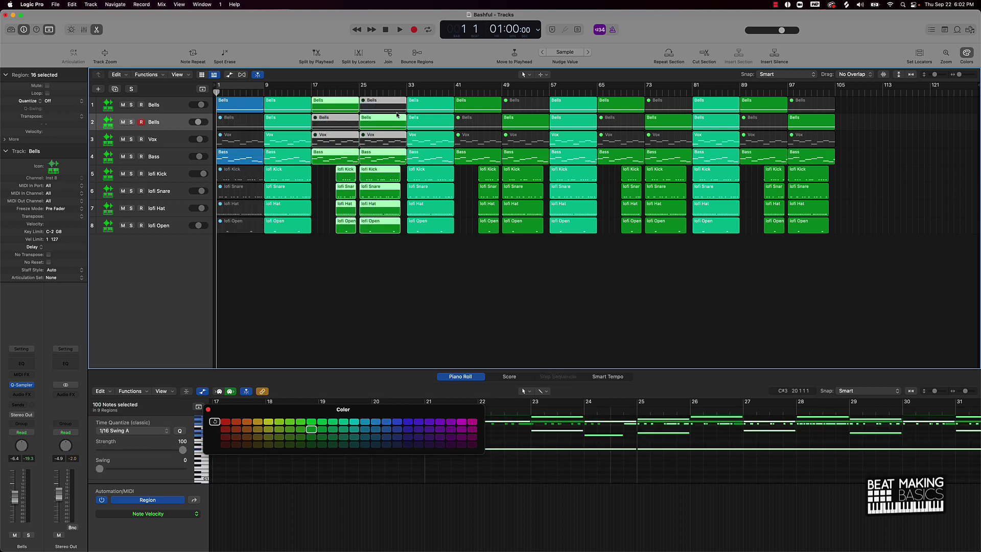
pyautogui.moveTo(478, 251); pyautogui.dragTo(535, 99)
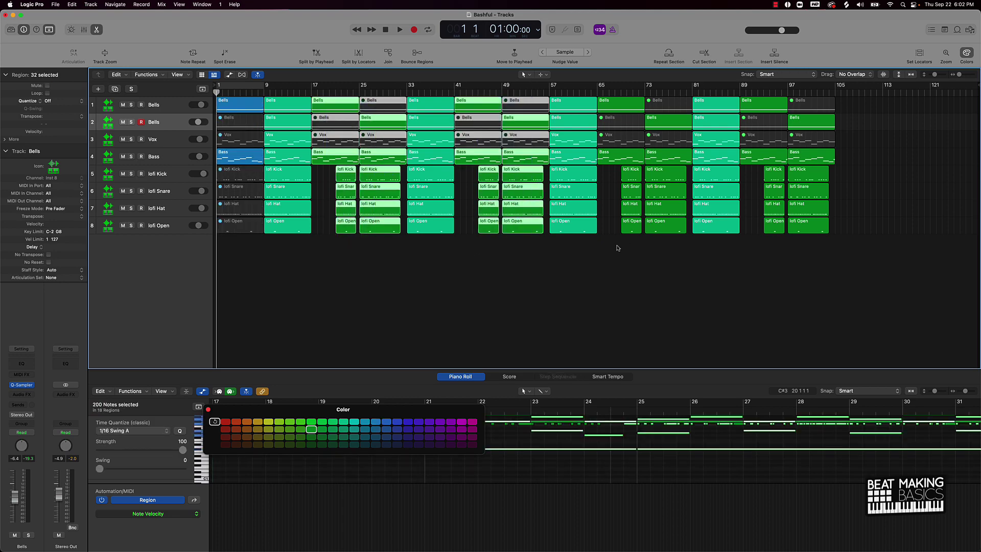
pyautogui.moveTo(611, 252); pyautogui.dragTo(677, 100)
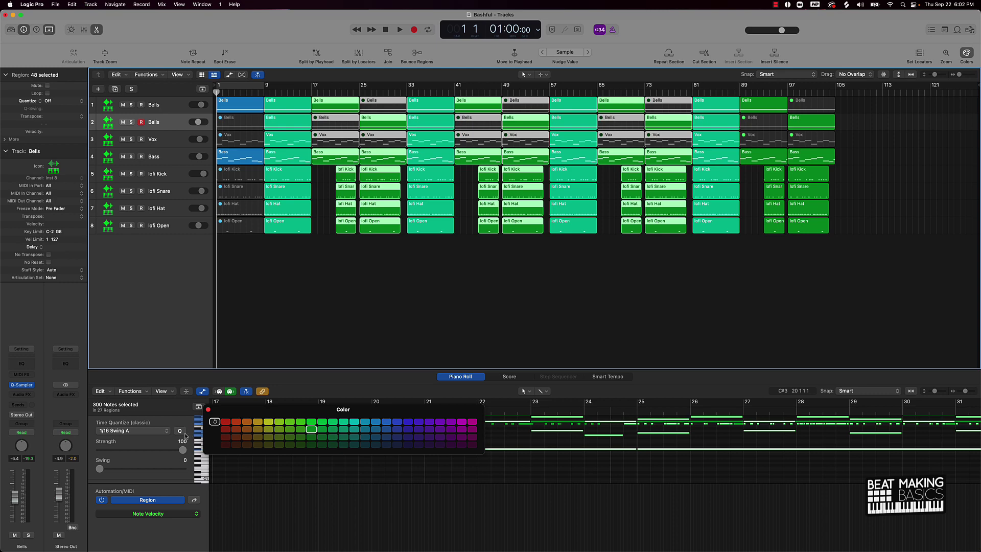
pyautogui.click(257, 422)
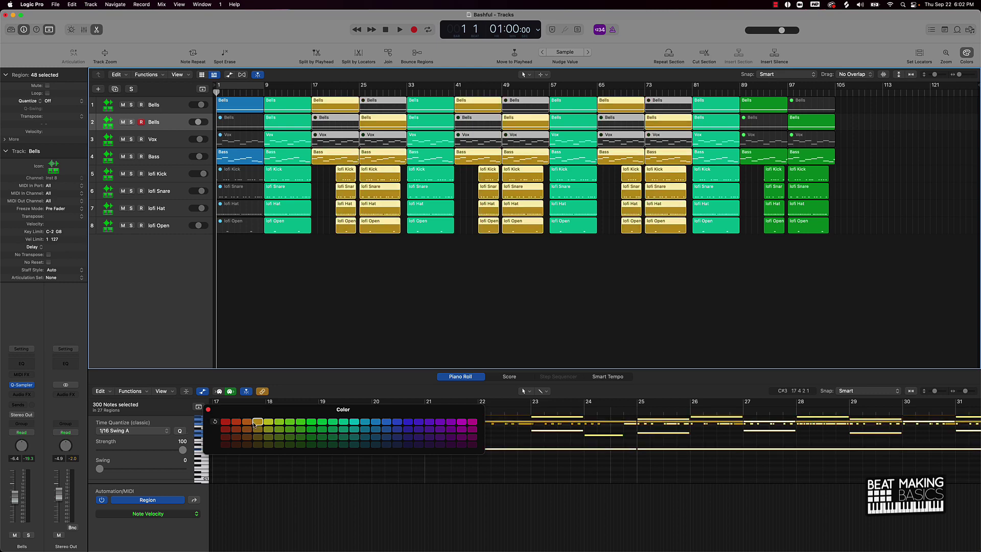
pyautogui.click(380, 316)
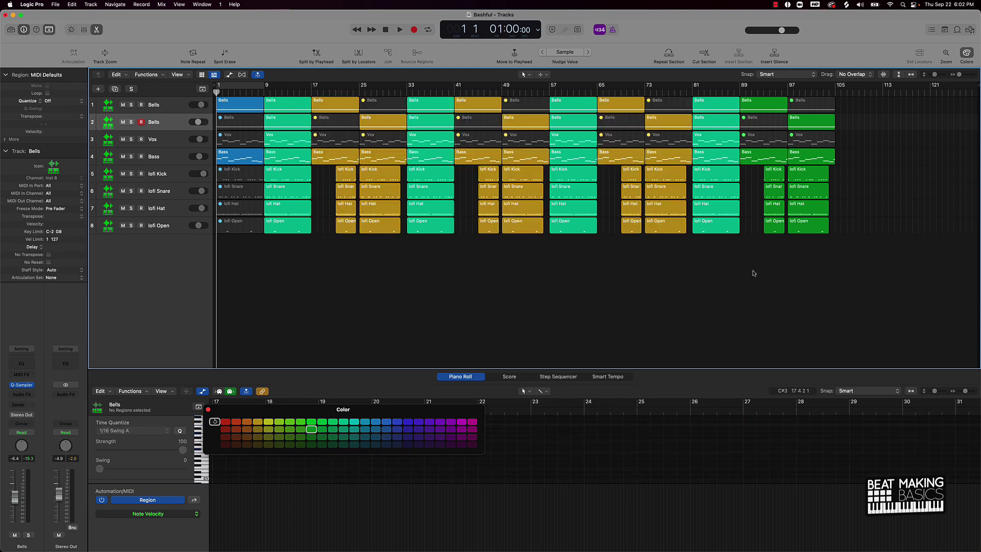
# Delete all regions from bar 89 onward and copy the blue intro section to bar 89 as the outro.
pyautogui.moveTo(754, 273); pyautogui.dragTo(876, 97)
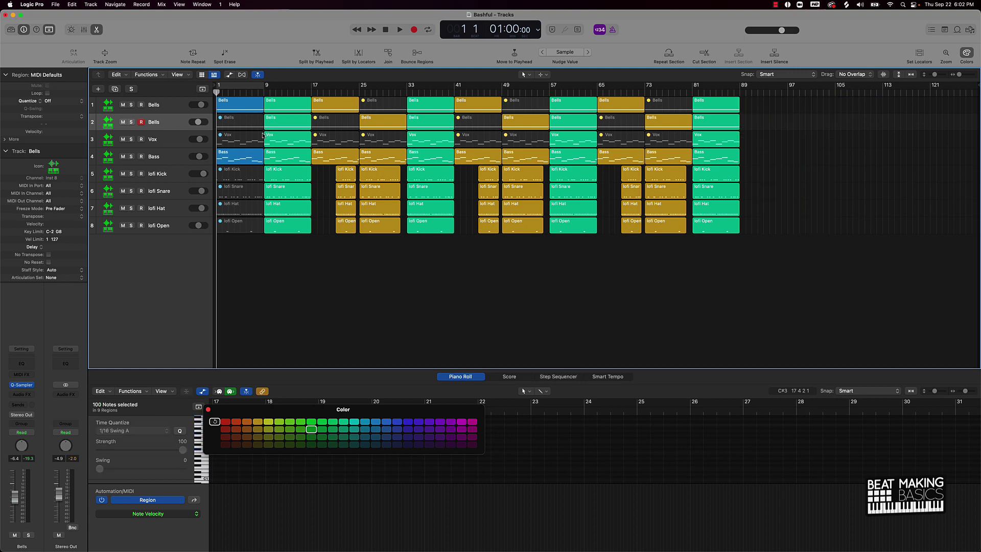
pyautogui.moveTo(232, 244); pyautogui.dragTo(755, 128)
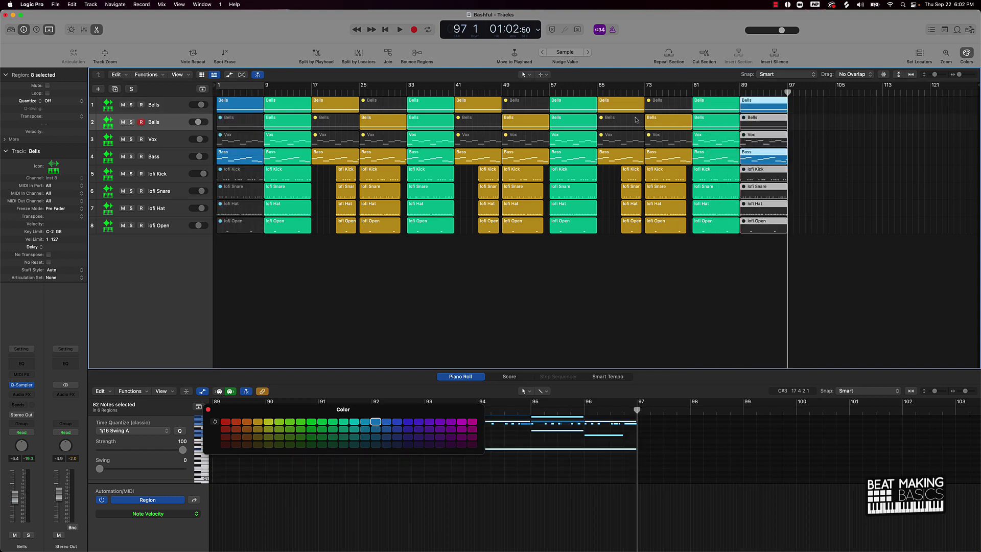
# Move the end-of-project marker to about bar 98, just after the outro, and return the playhead to bar 1.
pyautogui.click(649, 93)
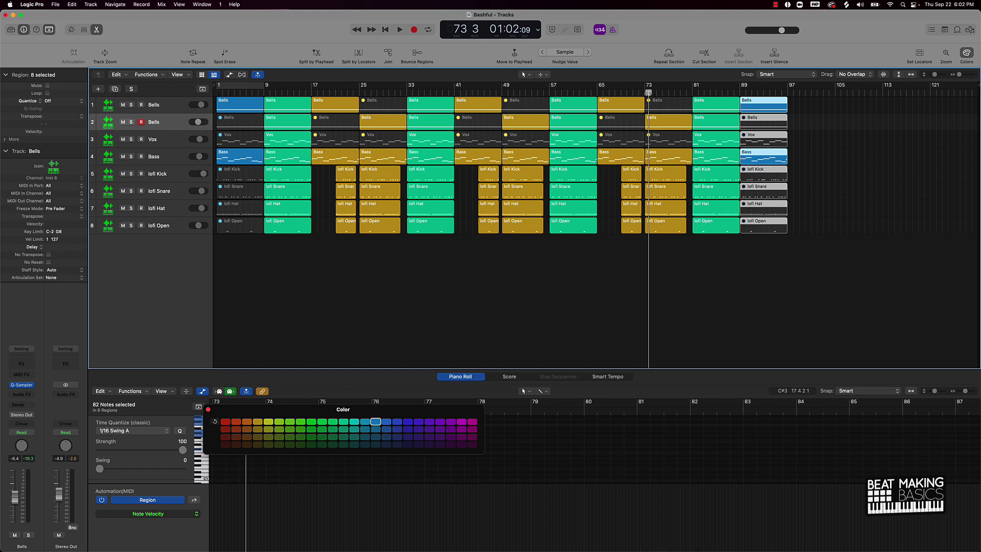
pyautogui.moveTo(648, 93); pyautogui.dragTo(805, 93)
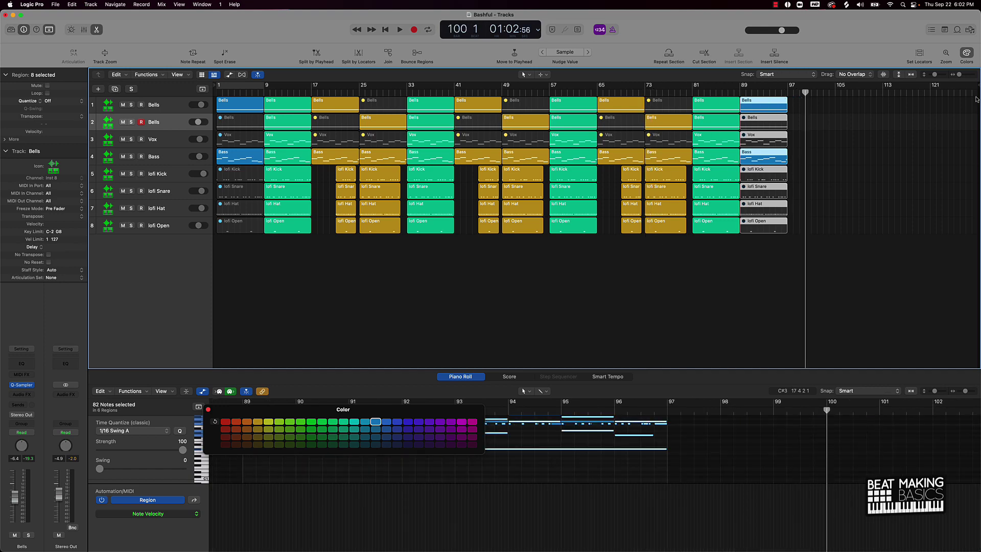
pyautogui.moveTo(978, 84)
pyautogui.mouseDown()
pyautogui.moveTo(964, 101)
pyautogui.moveTo(797, 102)
pyautogui.mouseUp()
pyautogui.click(750, 306)
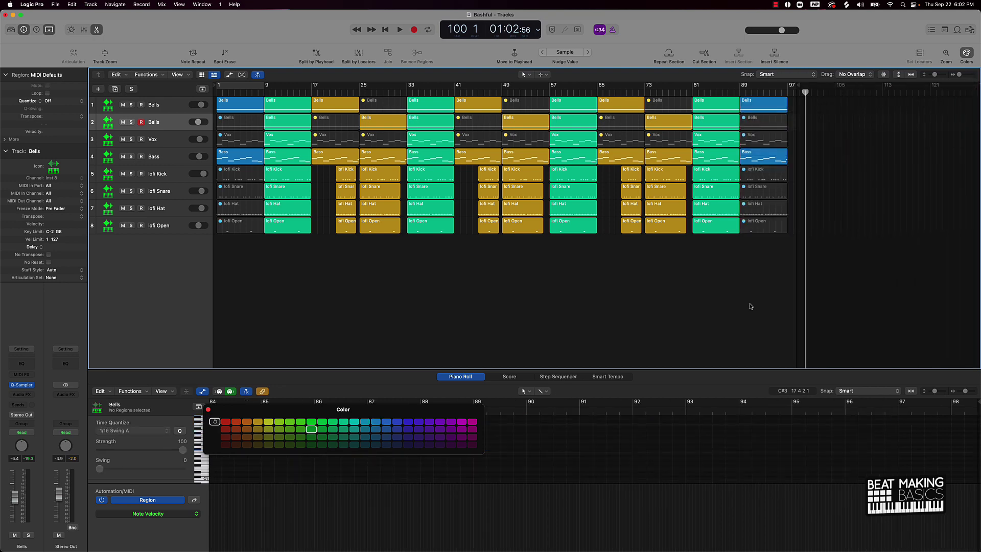
pyautogui.press('Return')
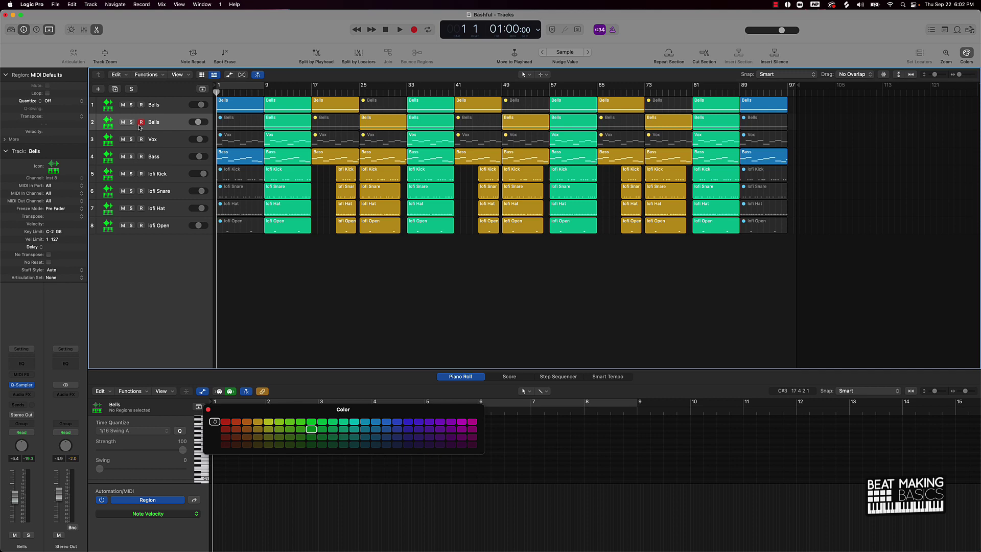
# Rename the second track Bells B and the first track Bells A, and hide the toolbar above the arrangement.
pyautogui.doubleClick(172, 122)
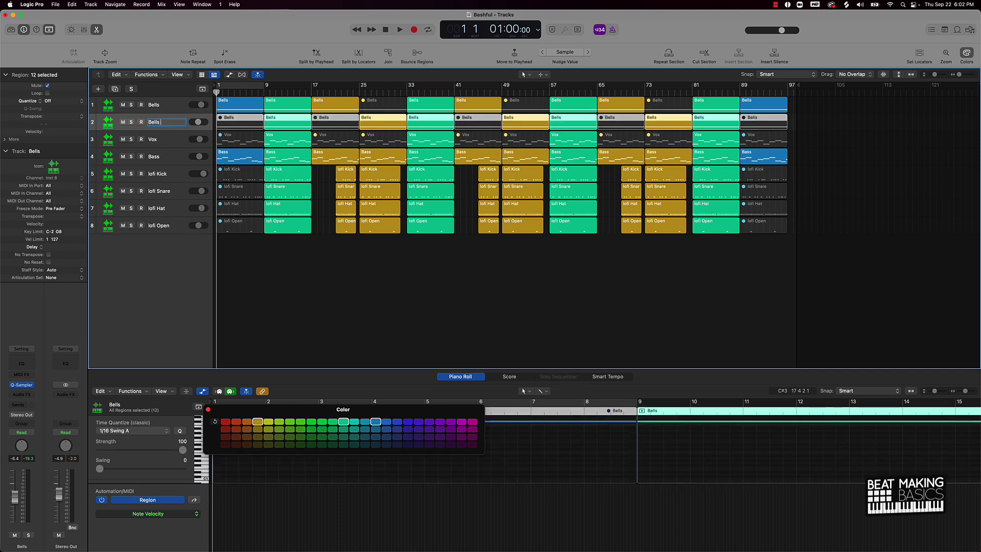
pyautogui.write('B')
pyautogui.press('Return')
pyautogui.doubleClick(153, 105)
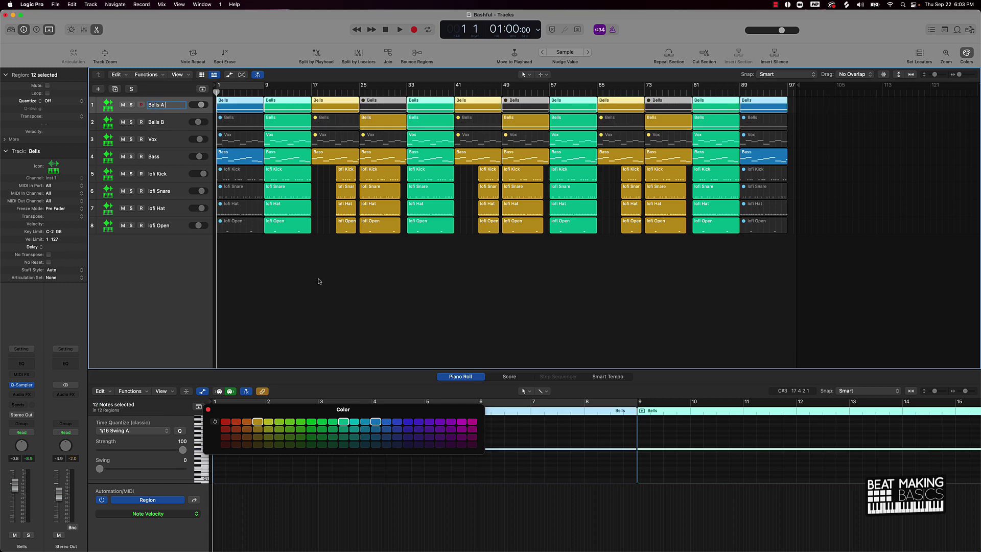
pyautogui.click(388, 278)
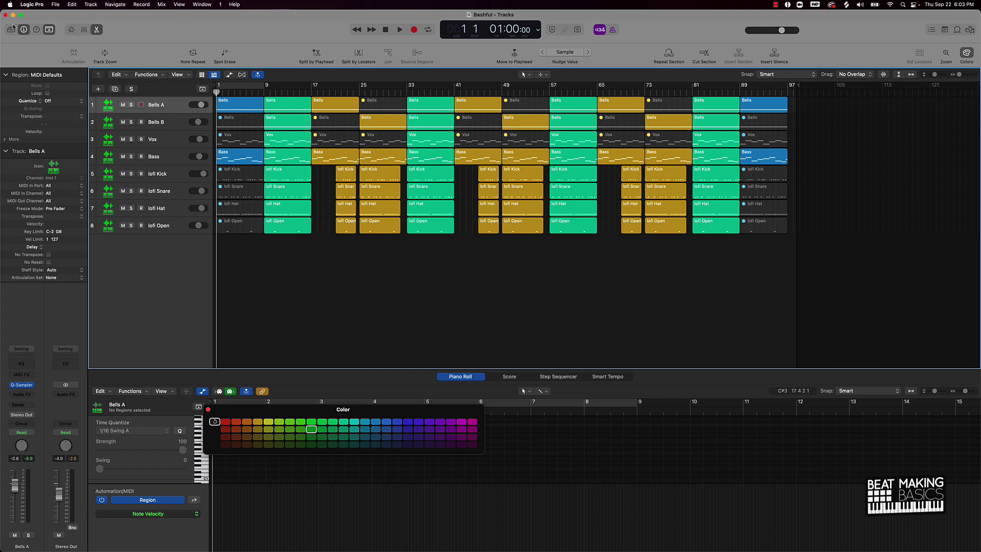
pyautogui.click(49, 29)
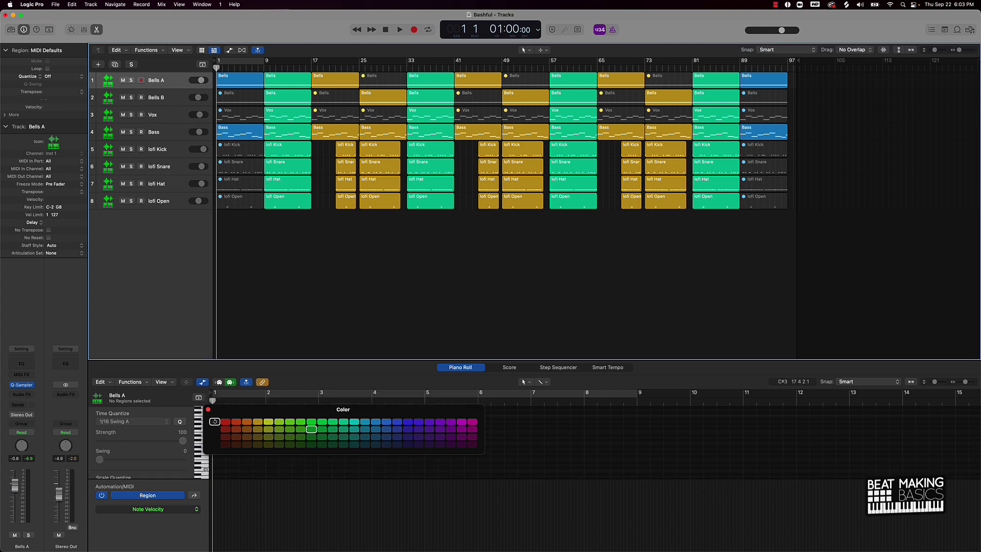
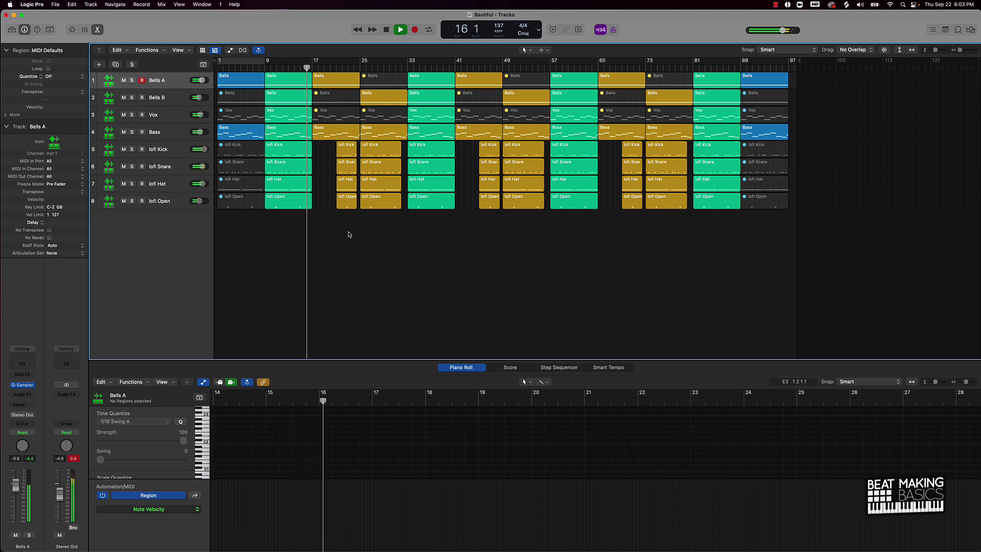
# Swap the bells in bars 41–57: mute Bells A and unmute Bells B at bar 41, with the reverse at bar 49.
pyautogui.click(478, 100)
pyautogui.hotkey('ctrl', 'm')
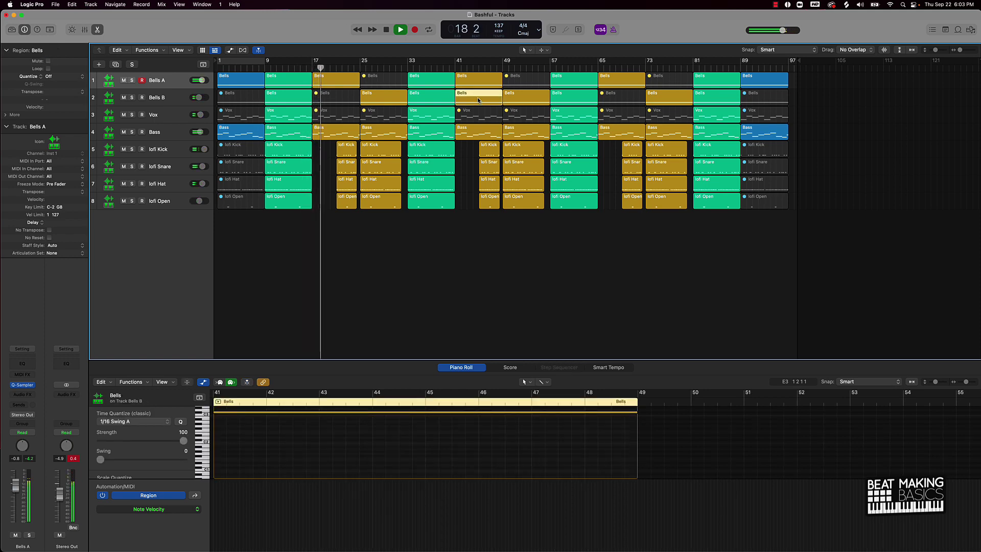
pyautogui.click(496, 84)
pyautogui.hotkey('ctrl', 'm')
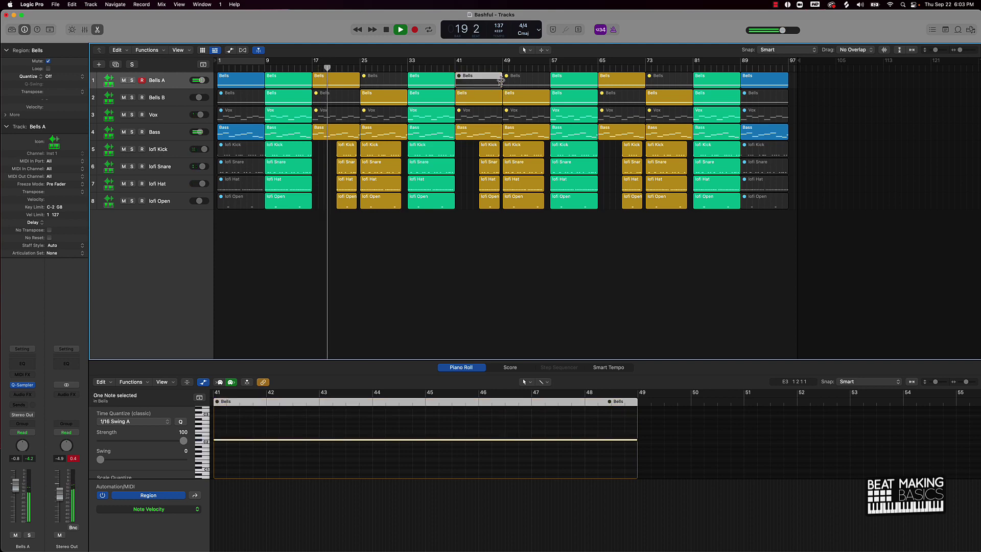
pyautogui.click(536, 86)
pyautogui.hotkey('ctrl', 'm')
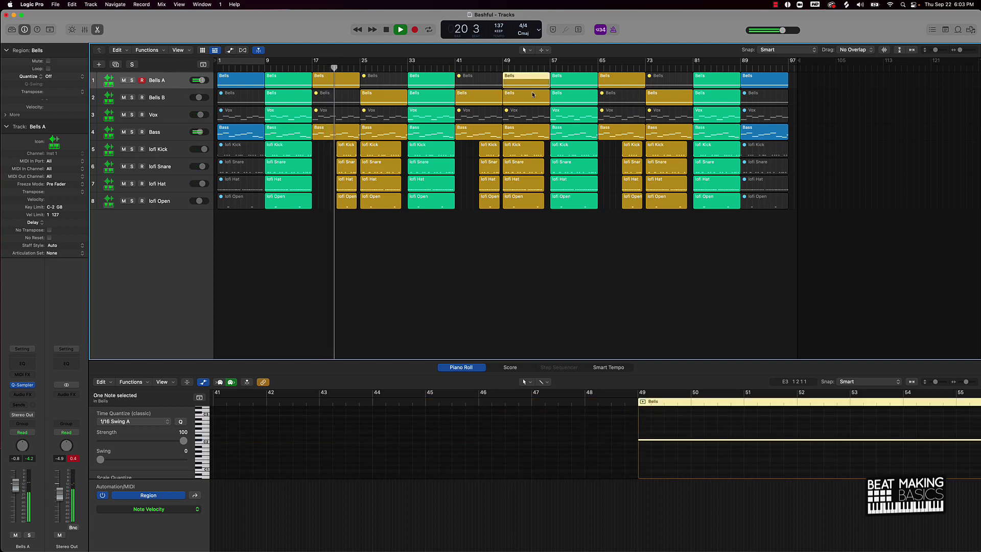
pyautogui.click(532, 94)
pyautogui.hotkey('ctrl', 'm')
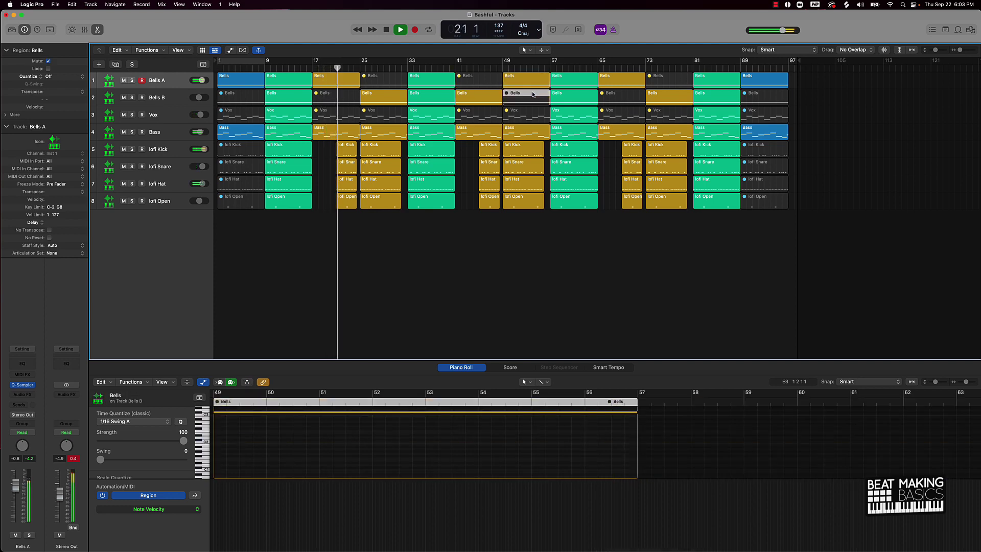
pyautogui.click(557, 279)
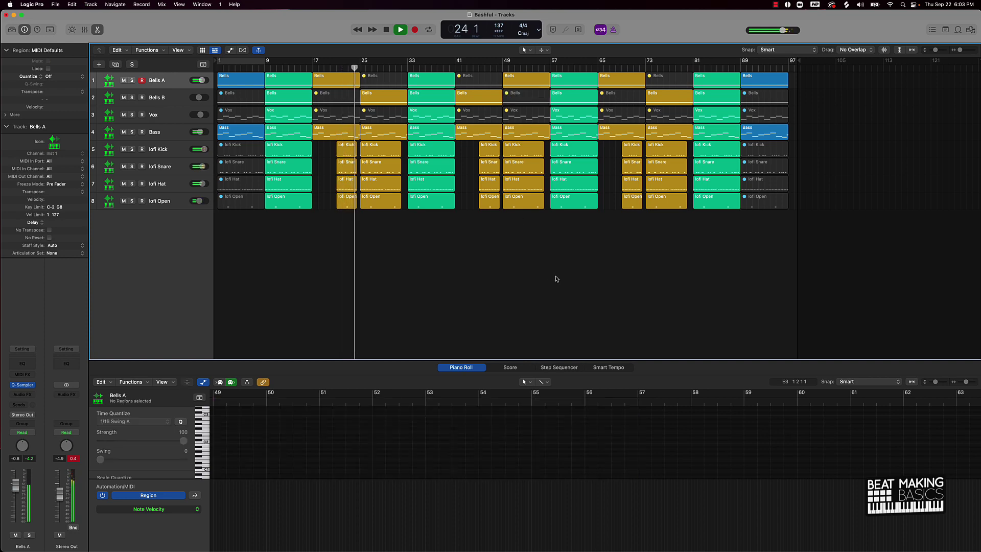
# Extend the gold lofi Kick and lofi Snare regions starting at bars 21 and 25 to end at bars 25 and 33.
pyautogui.scroll(5, 356, 152)
pyautogui.click(358, 150)
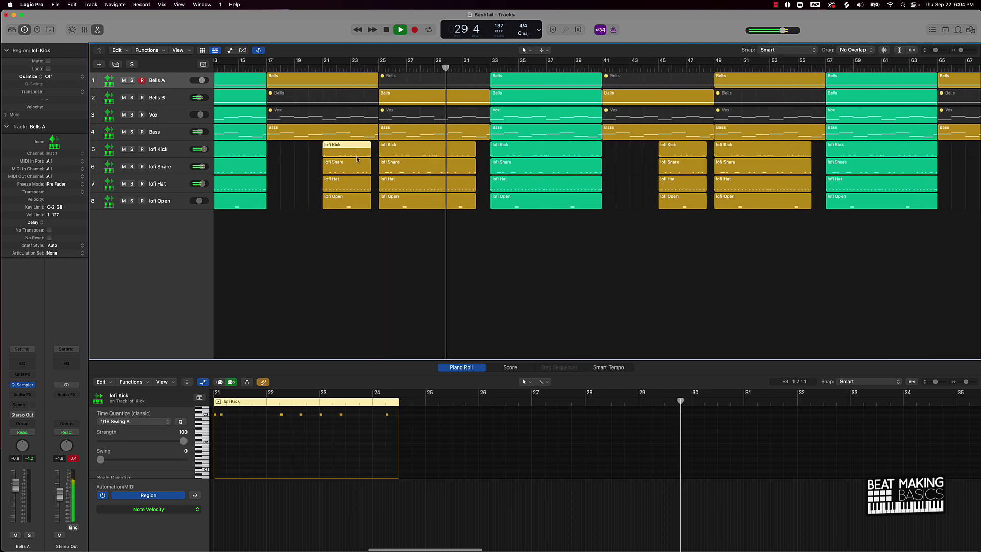
pyautogui.keyDown('shift'); pyautogui.click(368, 168); pyautogui.keyUp('shift')
pyautogui.moveTo(372, 170); pyautogui.dragTo(376, 168)
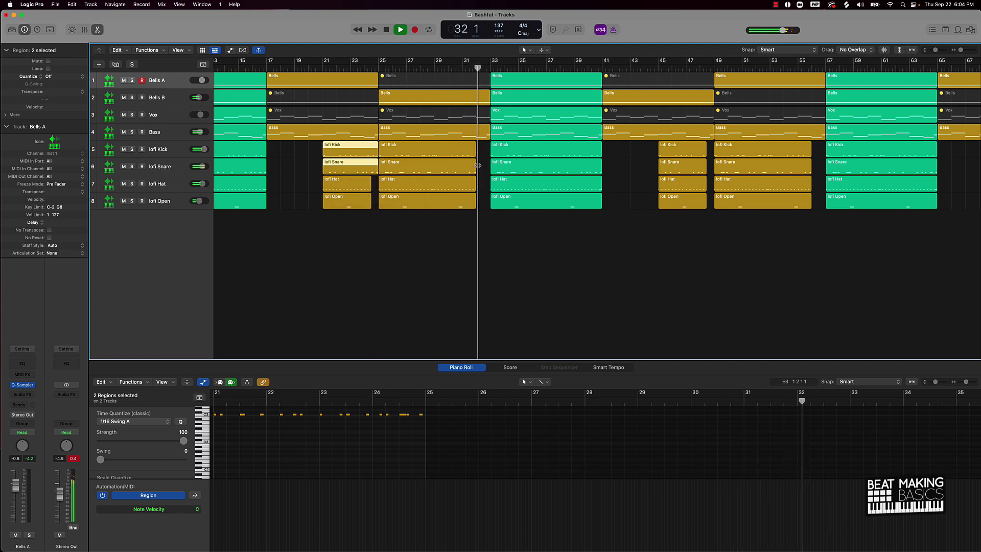
pyautogui.moveTo(480, 154); pyautogui.dragTo(490, 172)
# Extend the gold lofi Kick and lofi Snare regions starting at bars 45 and 49 to end at bars 49 and 57.
pyautogui.moveTo(696, 168); pyautogui.dragTo(822, 152)
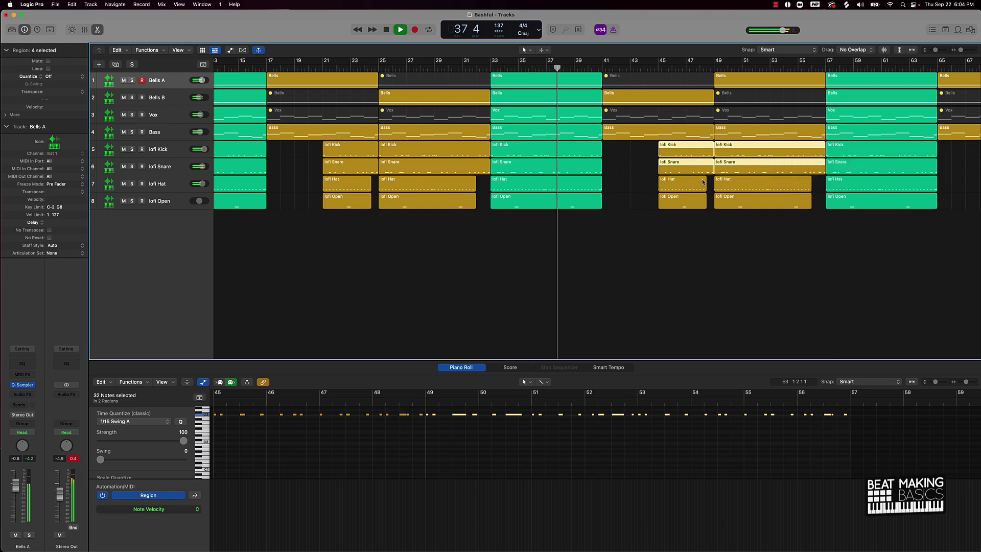
pyautogui.click(709, 185)
pyautogui.click(710, 158)
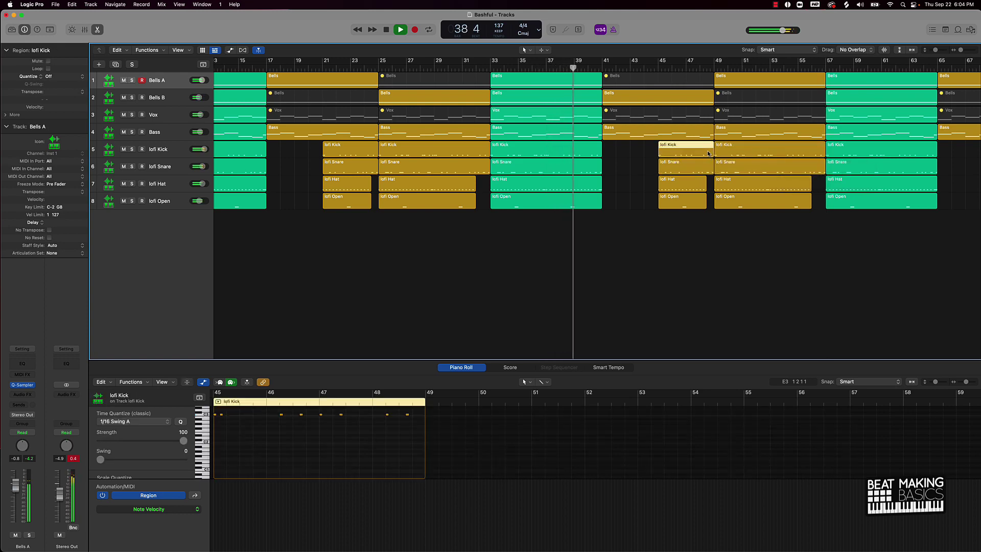
pyautogui.click(727, 166)
# Extend the gold lofi Kick and lofi Snare regions starting at bars 69 and 73 to end at bars 73 and 81.
pyautogui.hscroll(10, 732, 177)
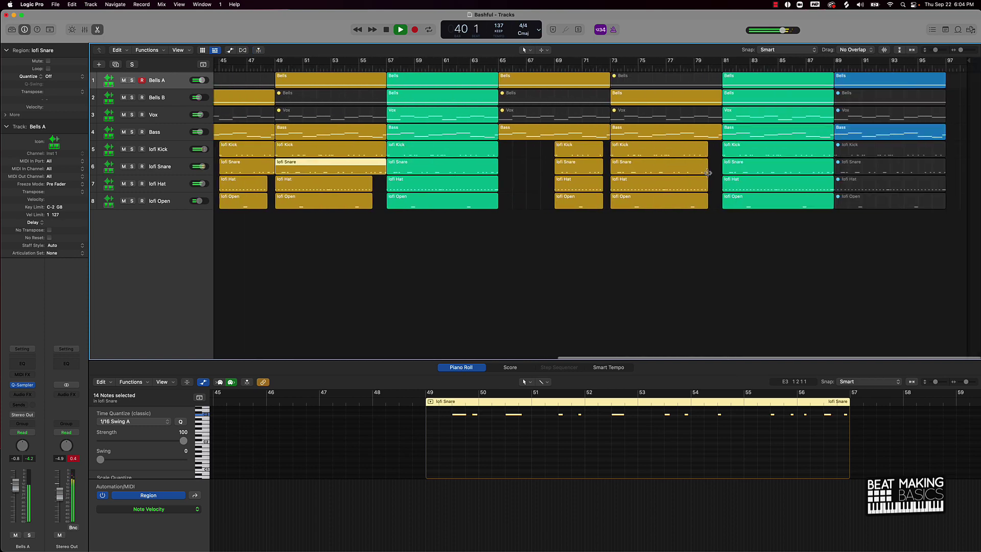
pyautogui.click(599, 152)
pyautogui.keyDown('shift'); pyautogui.click(595, 167); pyautogui.keyUp('shift')
pyautogui.keyDown('shift'); pyautogui.click(710, 166); pyautogui.keyUp('shift')
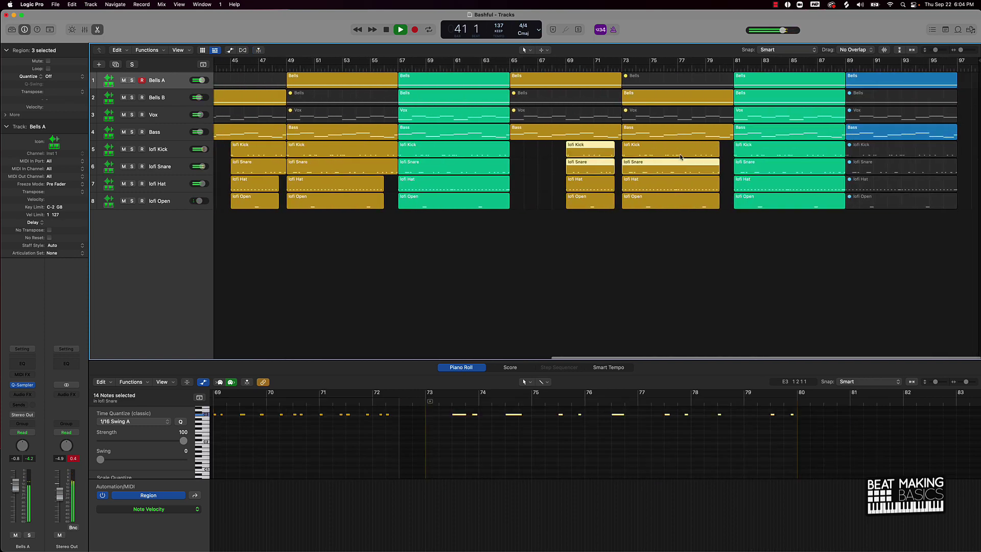
pyautogui.keyDown('shift'); pyautogui.click(714, 155); pyautogui.keyUp('shift')
pyautogui.moveTo(719, 154); pyautogui.dragTo(730, 151)
pyautogui.click(593, 228)
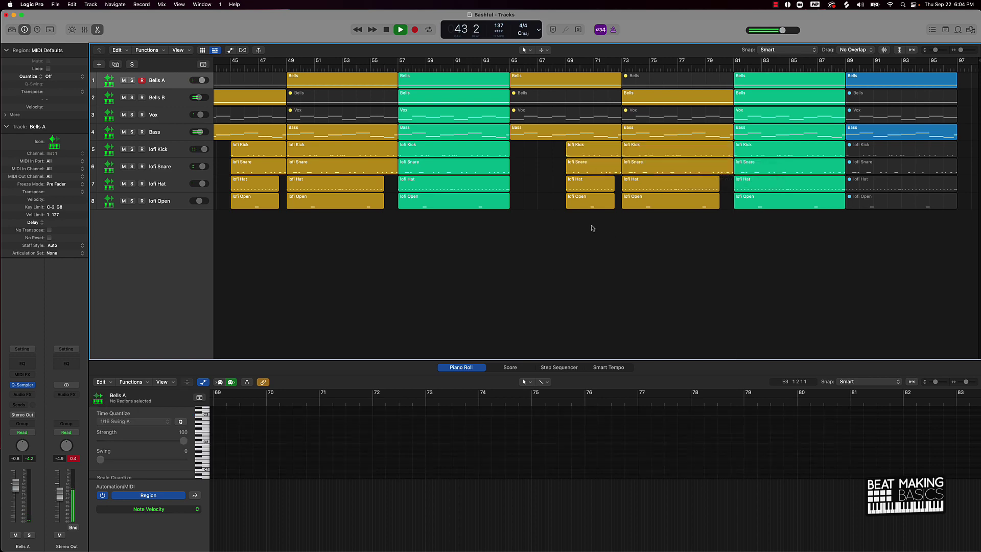
# Stop at the whole arrangement and duplicate the Vox track as an empty track with the same settings.
pyautogui.press('super+Left')
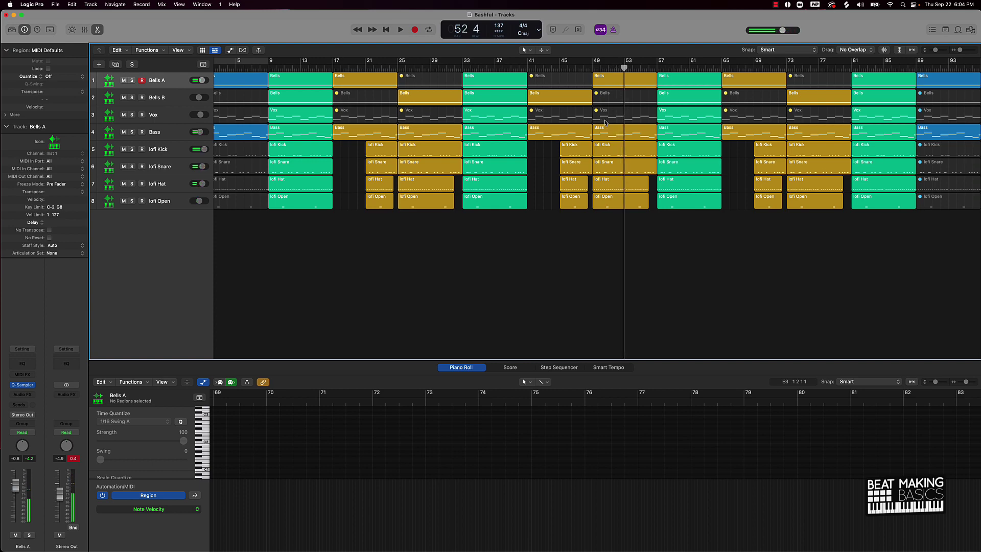
pyautogui.hscroll(-2, 496, 135)
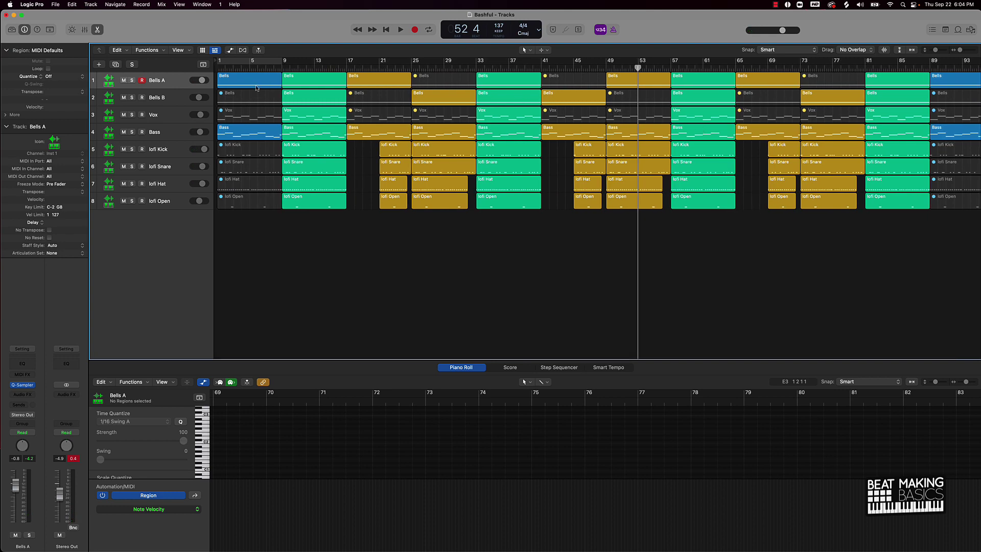
pyautogui.click(160, 117)
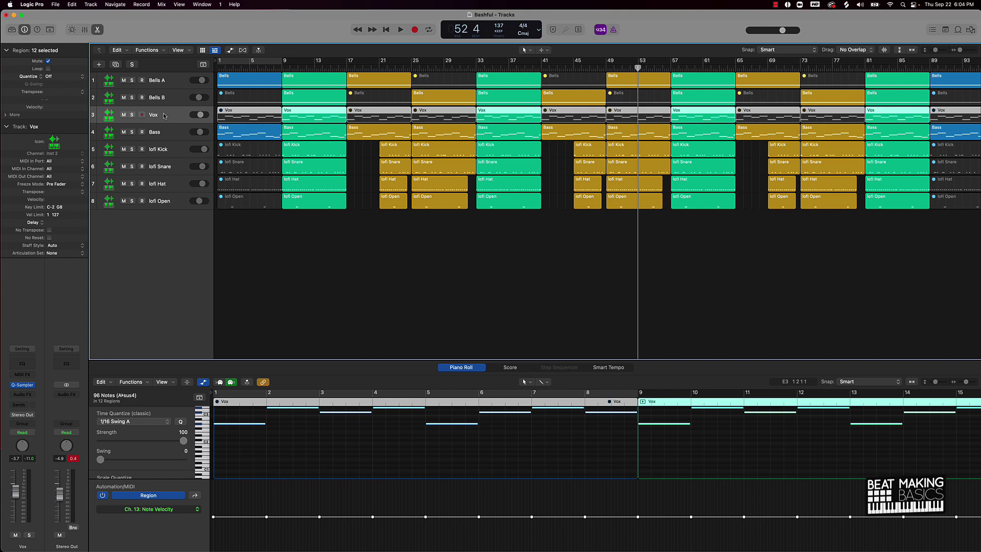
pyautogui.press('super+d')
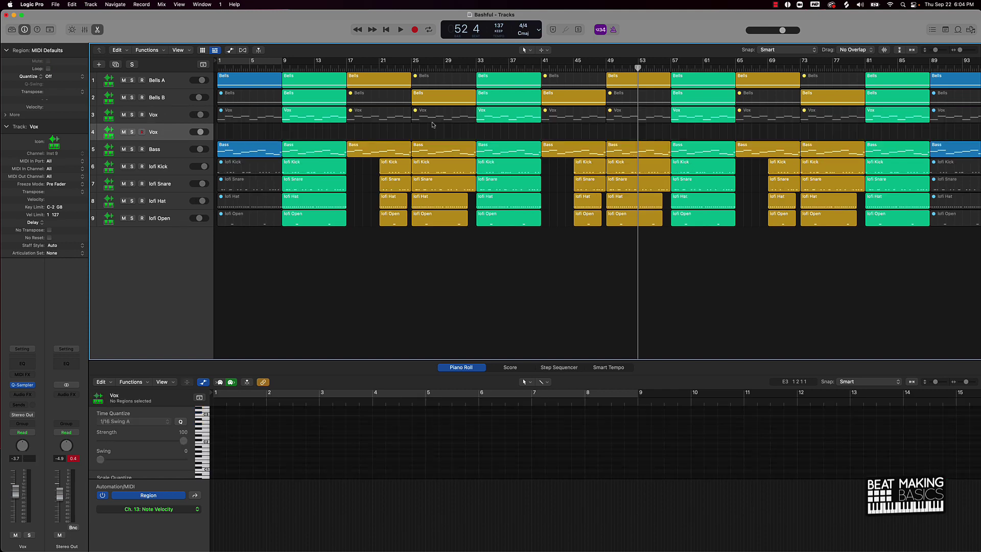
# Move the muted Vox regions at bars 25, 49 and 73 down to the duplicate Vox track and unmute all three.
pyautogui.moveTo(634, 120); pyautogui.dragTo(634, 134)
pyautogui.click(429, 120)
pyautogui.moveTo(429, 119); pyautogui.dragTo(429, 134)
pyautogui.moveTo(823, 117); pyautogui.dragTo(823, 134)
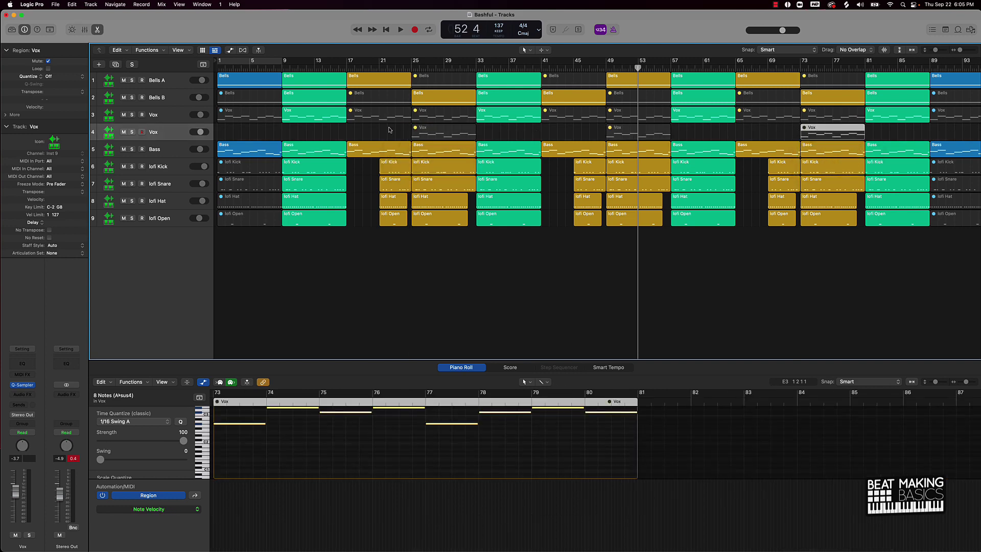
pyautogui.moveTo(389, 130); pyautogui.dragTo(970, 129)
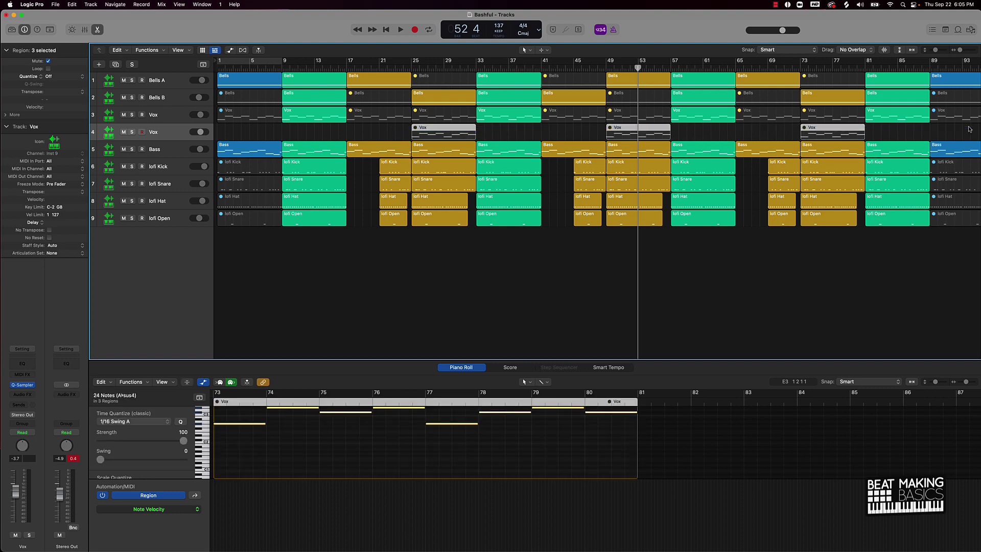
pyautogui.hotkey('ctrl', 'm')
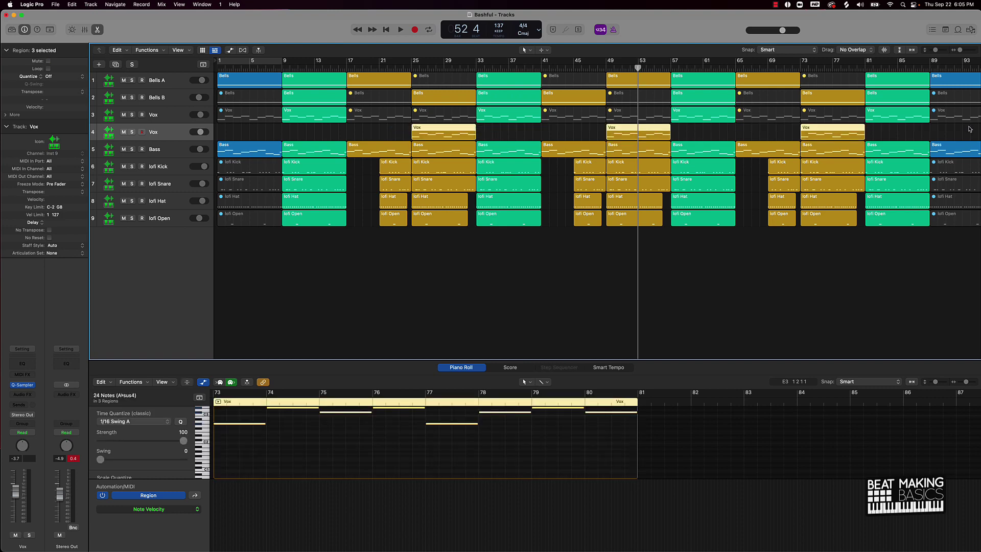
# Add a Channel EQ to the duplicate Vox track with its high-cut band pulled down into the midrange, and close the open plug-in windows.
pyautogui.hscroll(1, 556, 146)
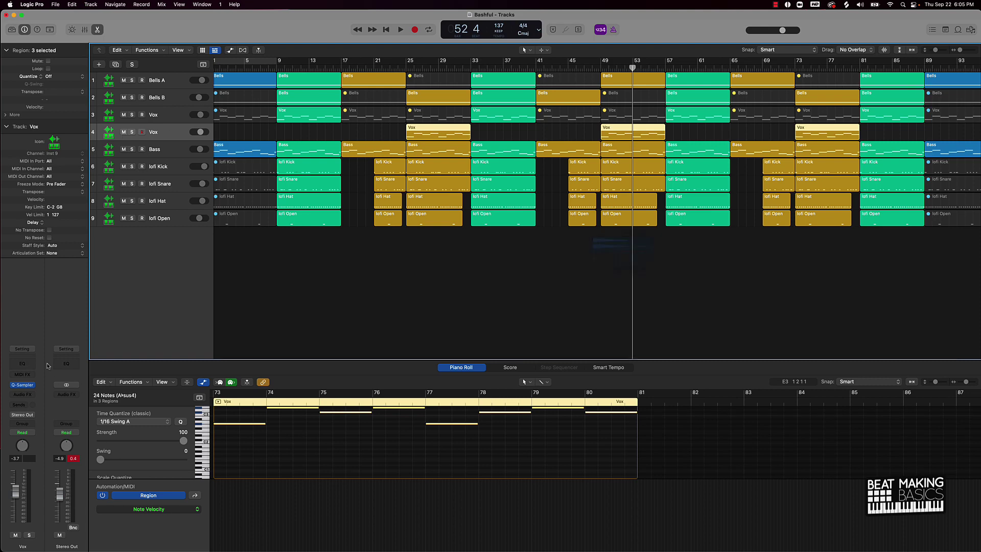
pyautogui.click(21, 363)
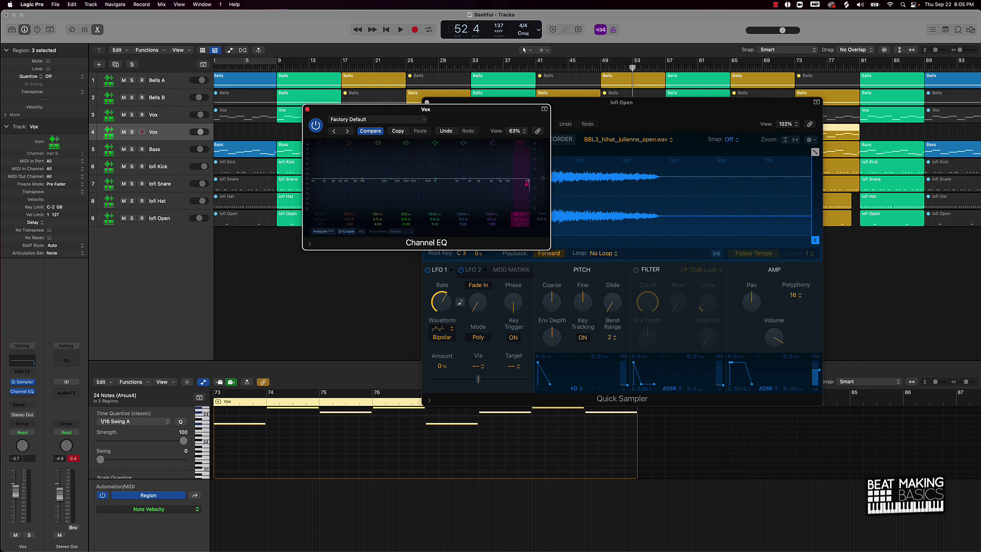
pyautogui.moveTo(526, 184); pyautogui.dragTo(456, 183)
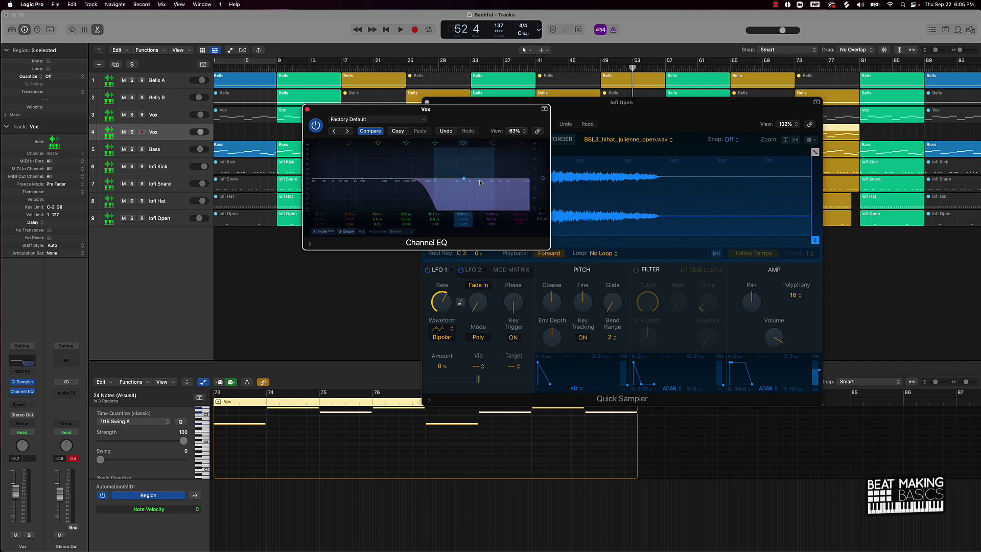
pyautogui.click(307, 109)
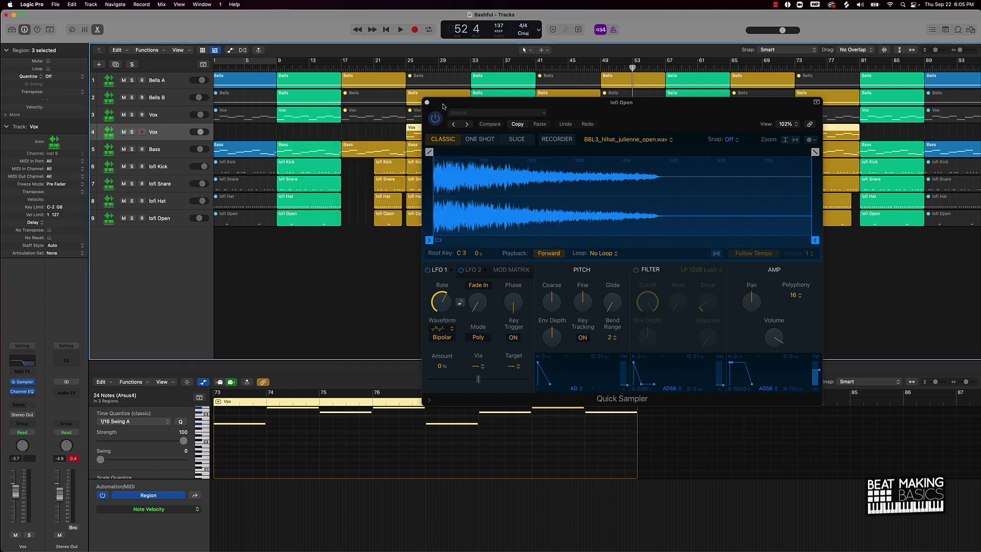
pyautogui.click(427, 102)
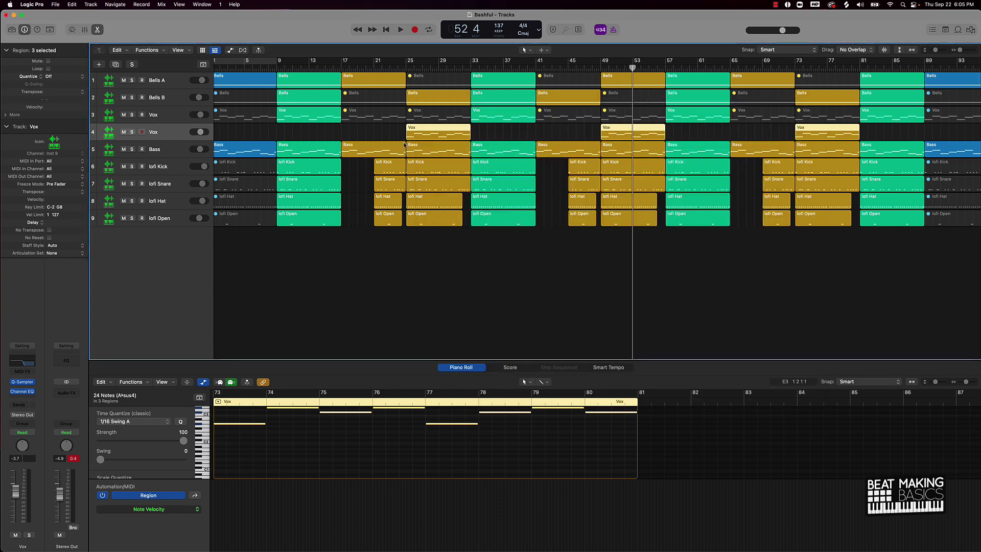
pyautogui.click(585, 135)
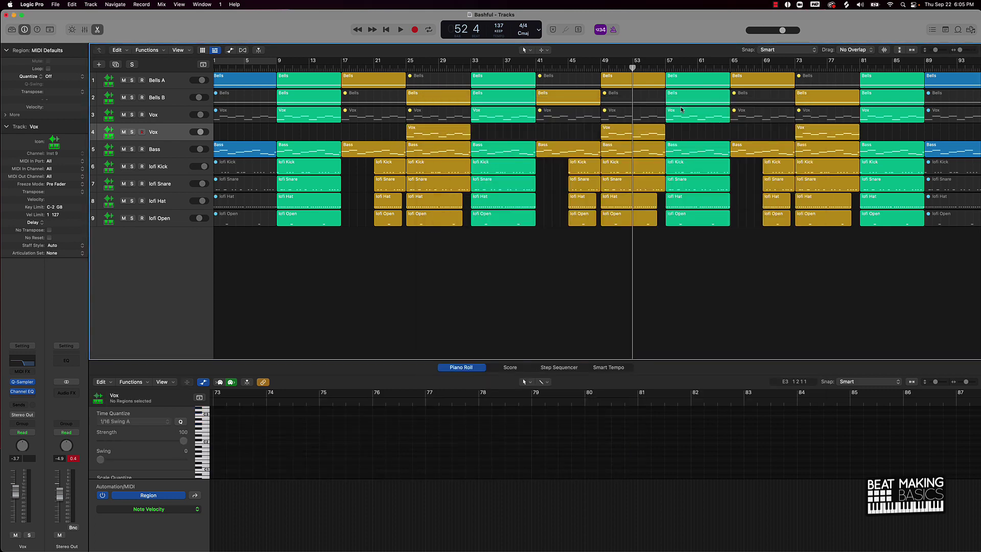
# Play the arrangement from bar 41 and fine-tune the volumes of the Bells B and Bells A tracks.
pyautogui.doubleClick(566, 67)
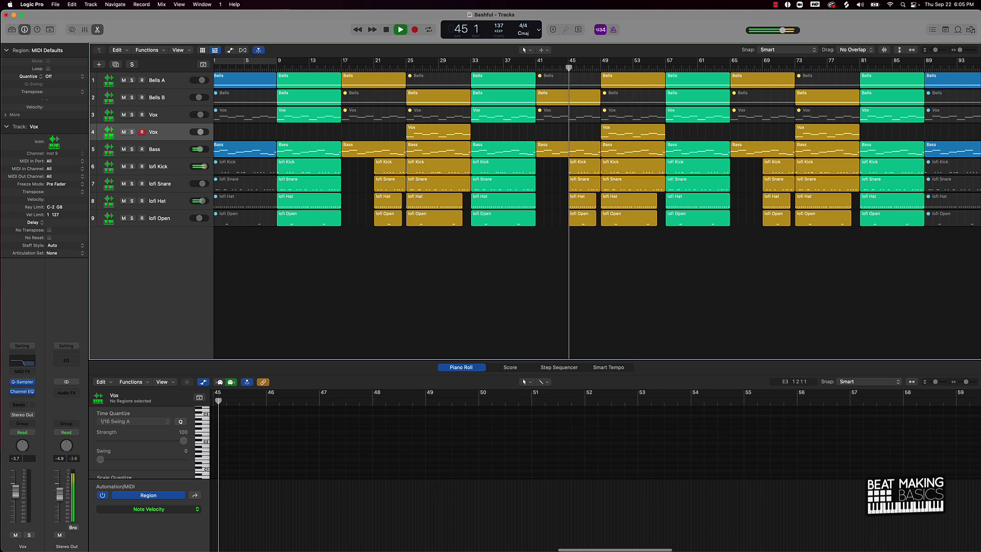
pyautogui.click(537, 67)
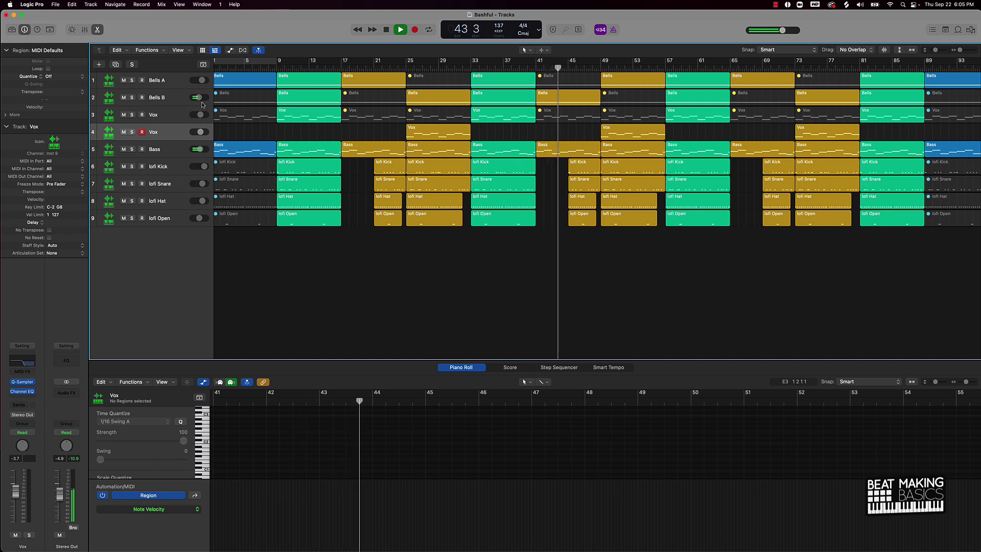
pyautogui.moveTo(200, 97)
pyautogui.moveTo(201, 96); pyautogui.dragTo(200, 97)
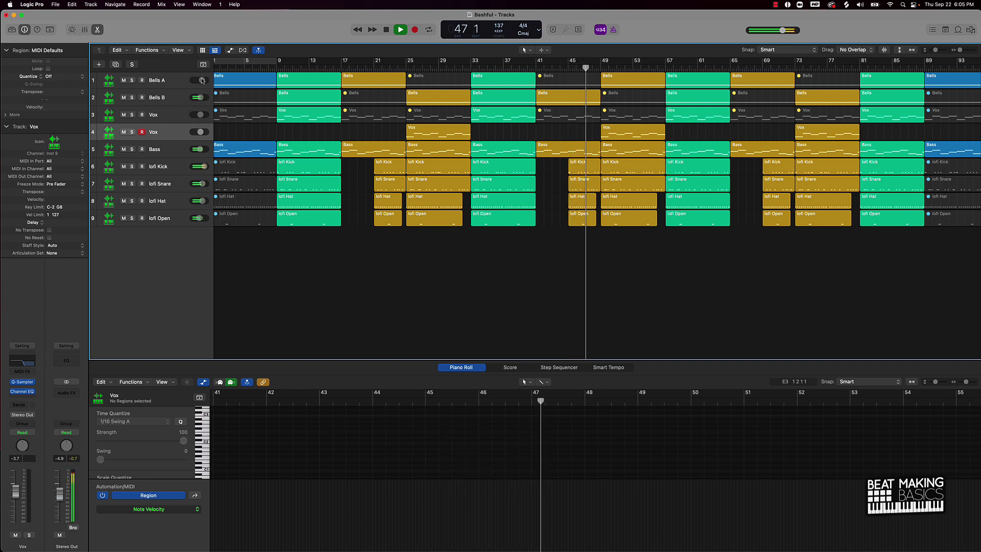
pyautogui.moveTo(203, 79); pyautogui.dragTo(202, 80)
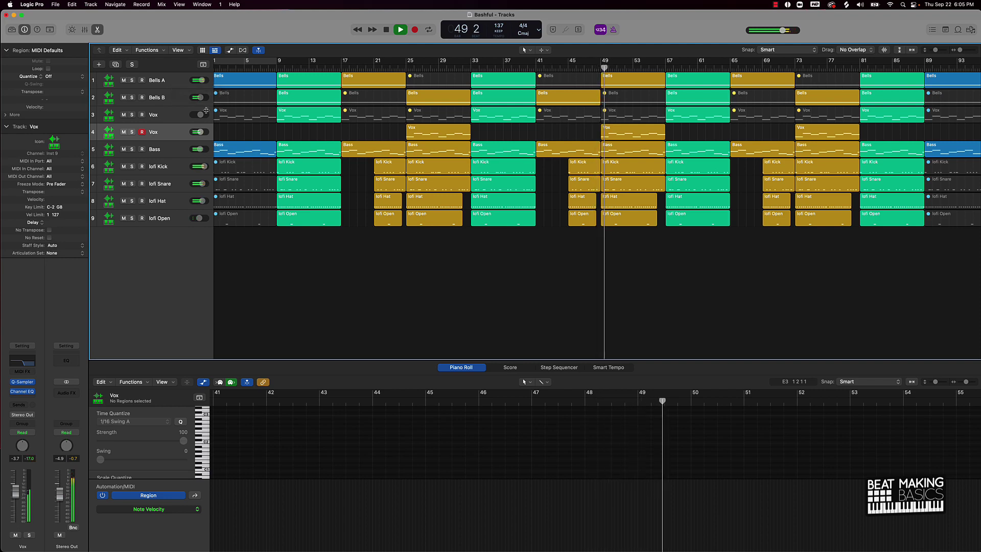
# Show the duplicate Vox track's Channel EQ and raise its high-cut frequency while the arrangement plays.
pyautogui.click(169, 130)
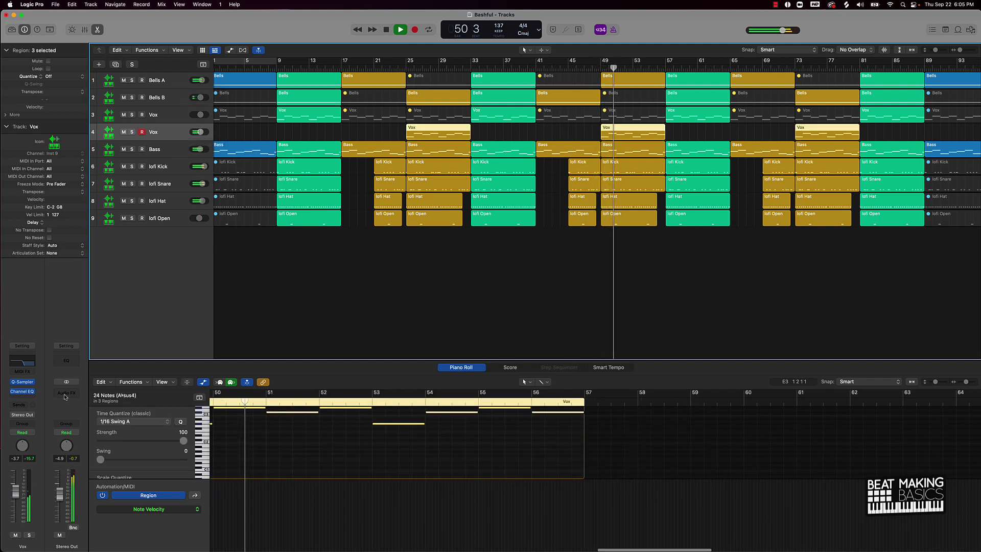
pyautogui.press('v')
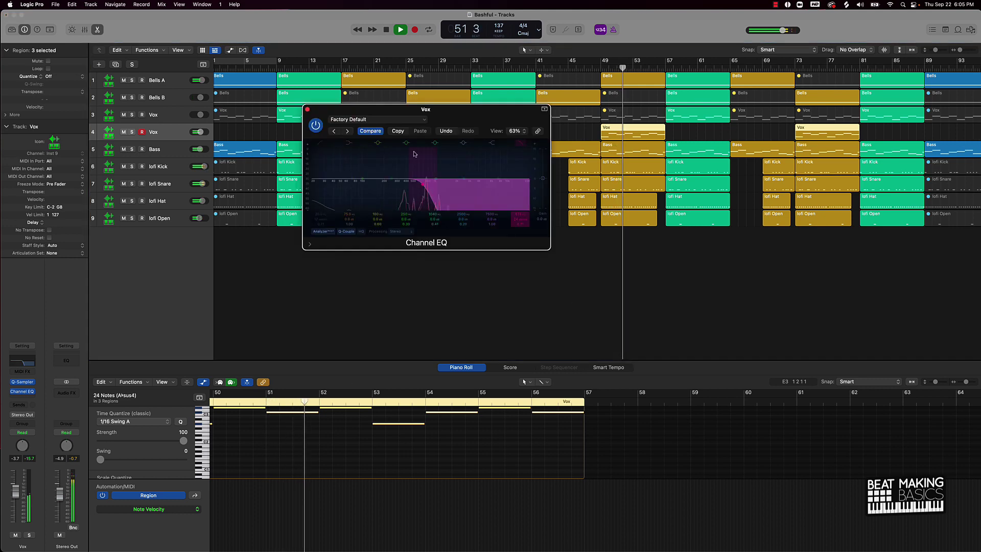
pyautogui.moveTo(520, 221); pyautogui.dragTo(519, 212)
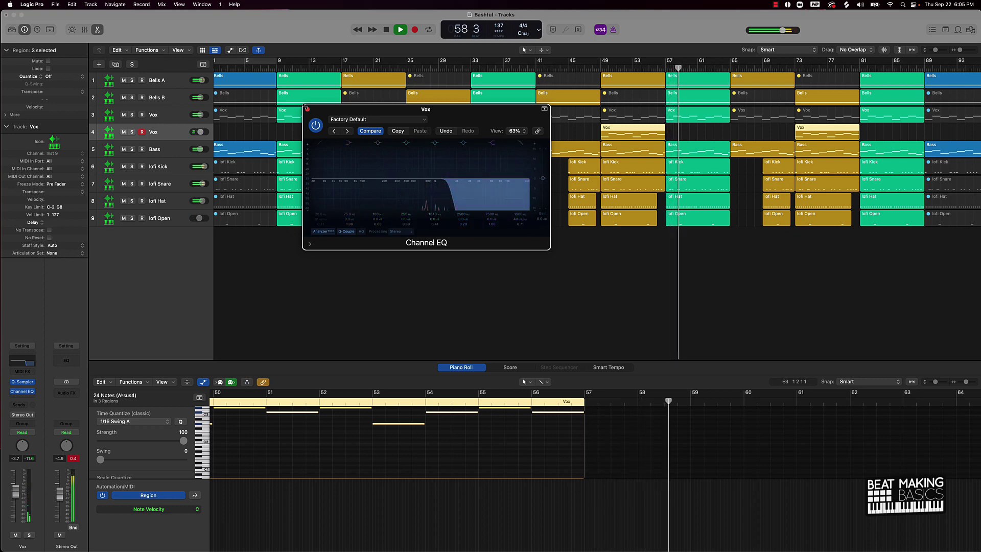
# Raise the original Vox track's volume to -2.8 dB.
pyautogui.click(153, 115)
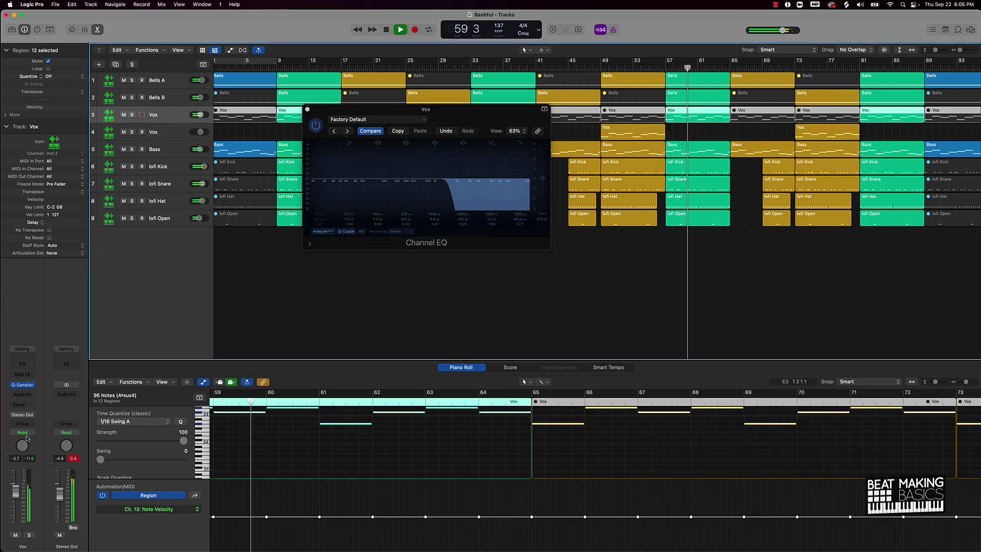
pyautogui.moveTo(18, 490); pyautogui.dragTo(19, 489)
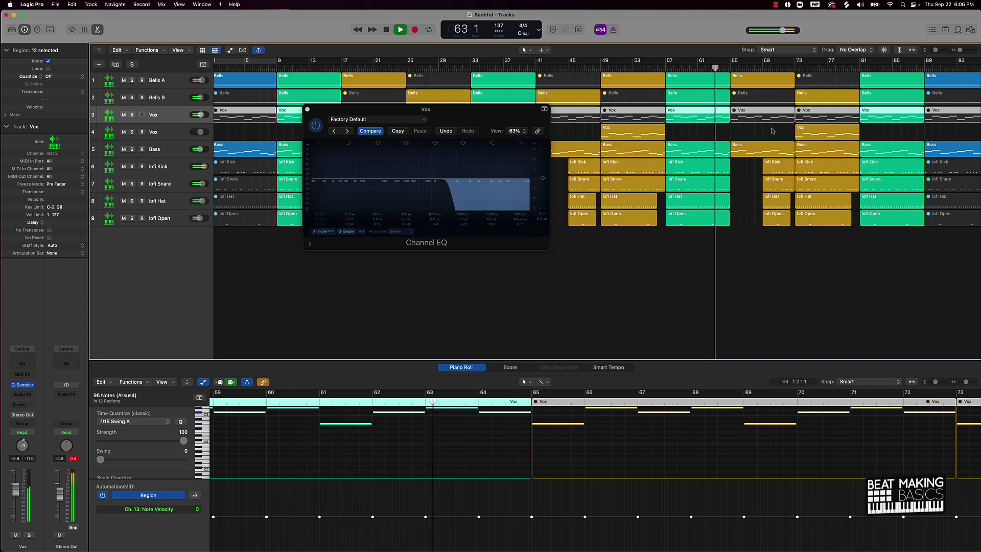
# Copy the duplicate Vox track's region from bar 73 to bar 65 and narrow its Channel EQ to the midrange with low-cut and high-cut bands.
pyautogui.moveTo(825, 133); pyautogui.dragTo(761, 134)
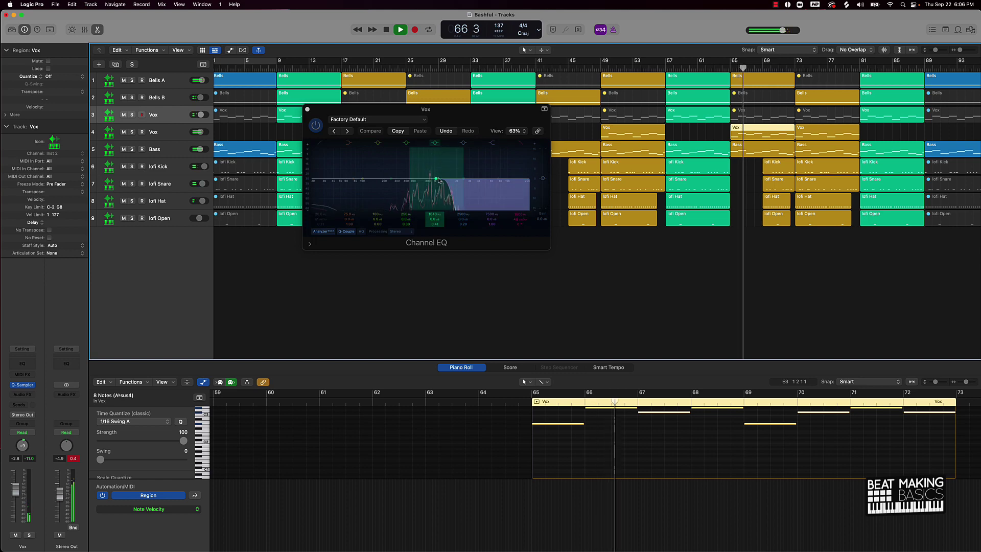
pyautogui.click(324, 215)
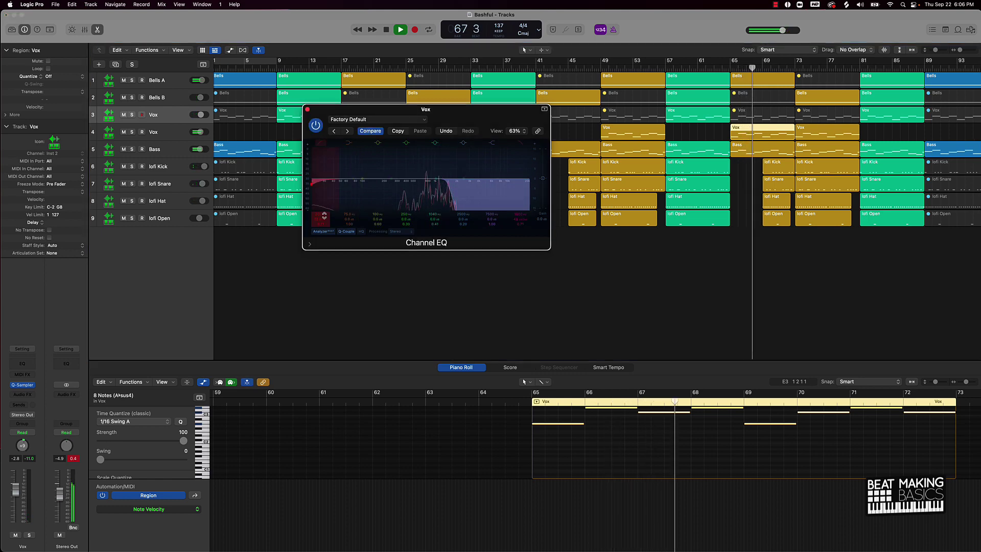
pyautogui.moveTo(324, 216); pyautogui.dragTo(324, 202)
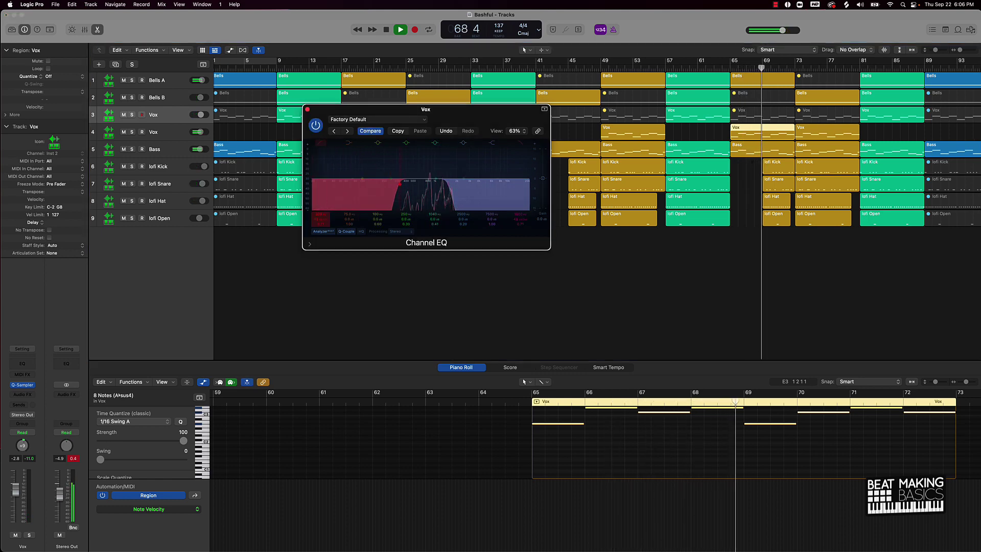
pyautogui.click(320, 143)
pyautogui.moveTo(520, 216); pyautogui.dragTo(521, 235)
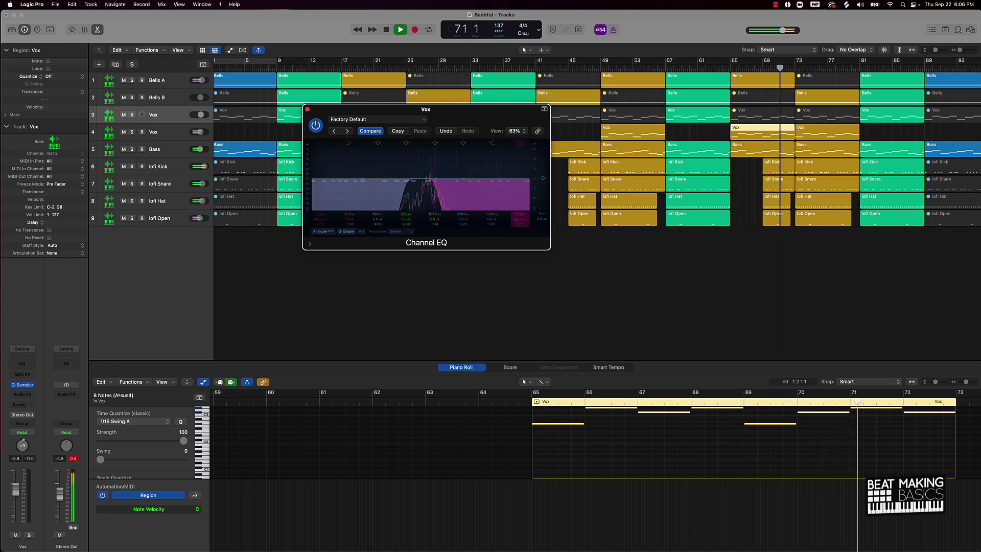
pyautogui.click(521, 143)
pyautogui.click(729, 256)
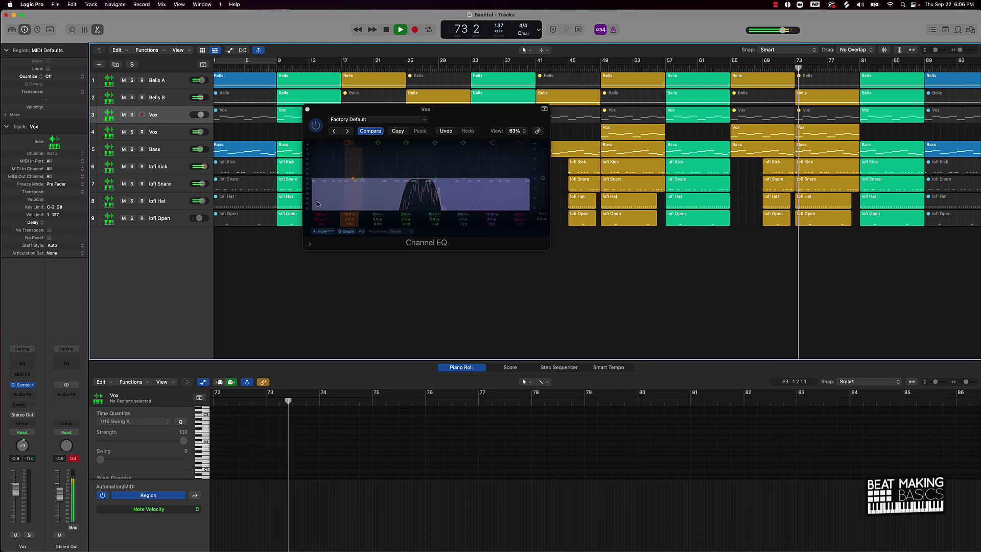
pyautogui.click(307, 109)
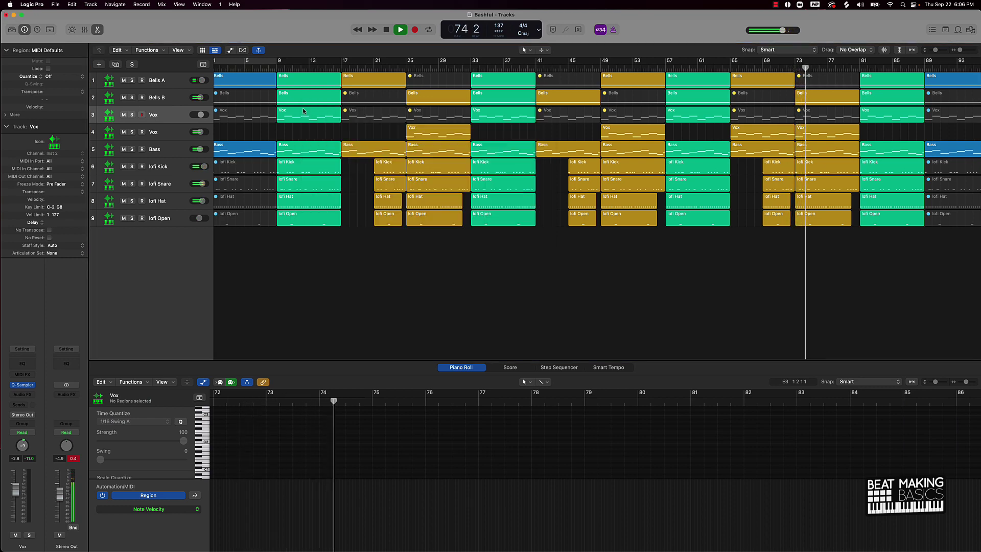
# Widen the frequency range passed by the duplicate Vox track's Channel EQ and fine-tune that track's volume.
pyautogui.click(136, 128)
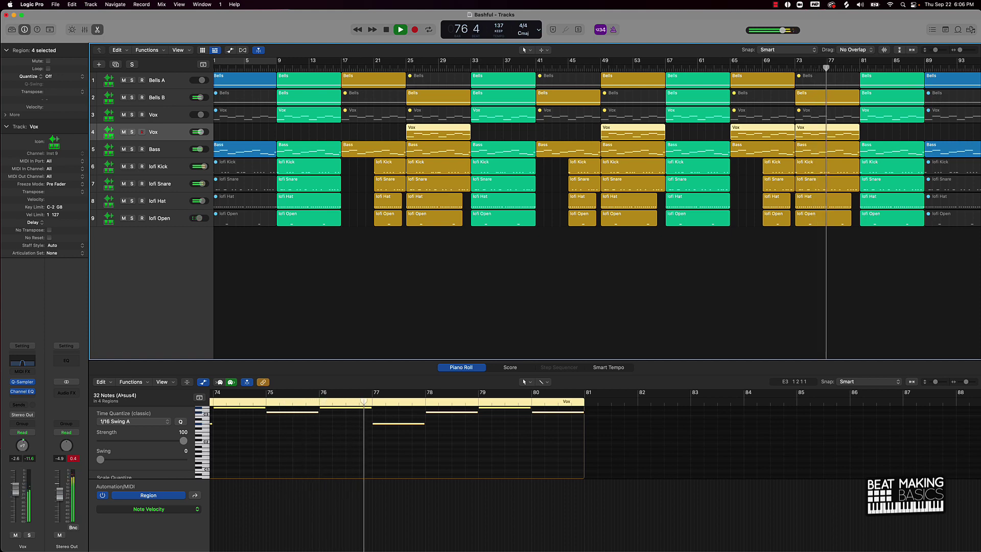
pyautogui.click(21, 361)
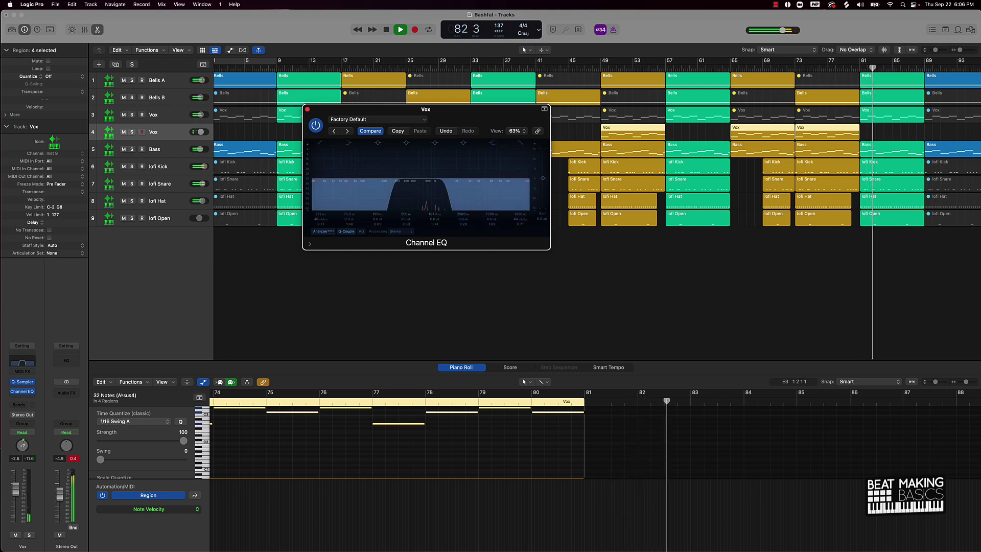
pyautogui.moveTo(199, 132)
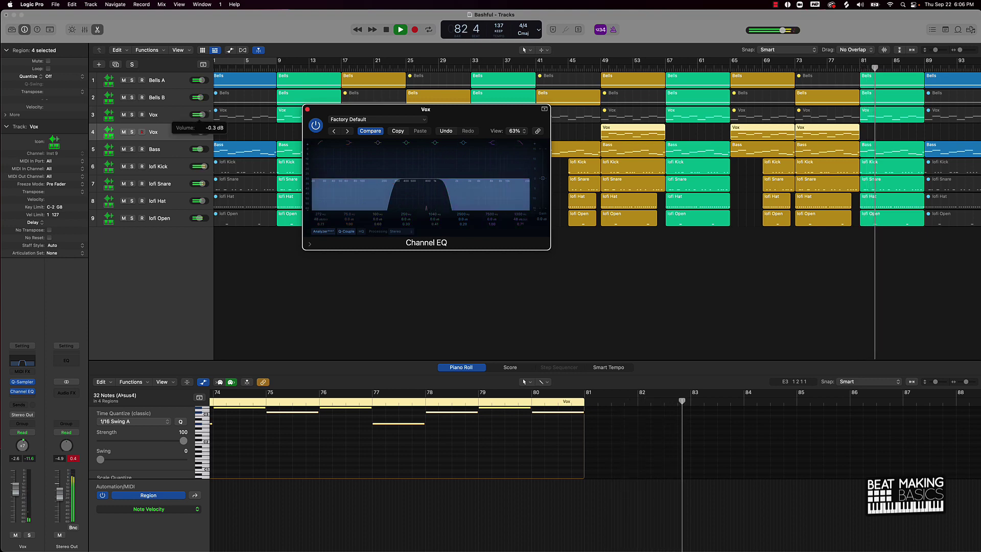
pyautogui.click(307, 109)
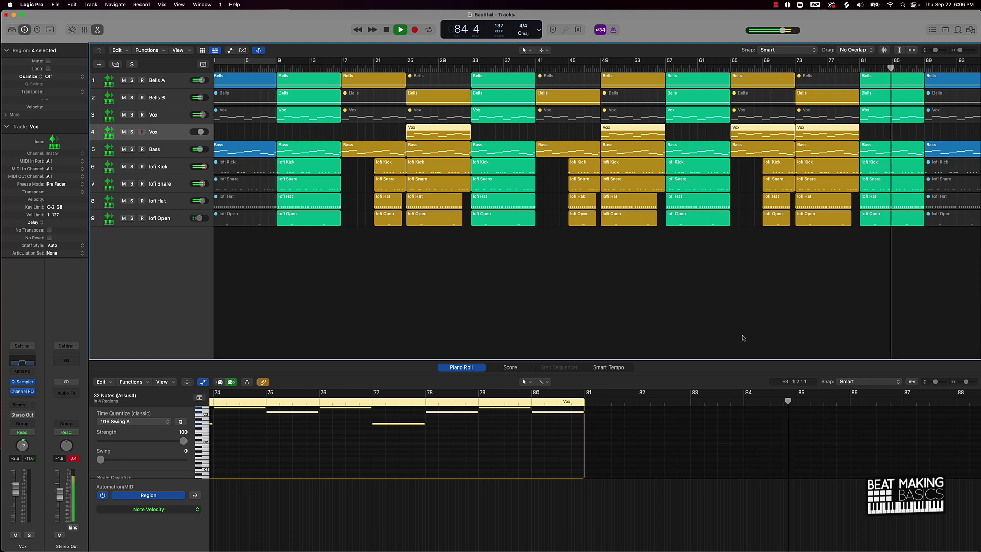
# Listen through the final sections to the end of the arrangement, and return the stopped playhead to bar 1.
pyautogui.click(724, 296)
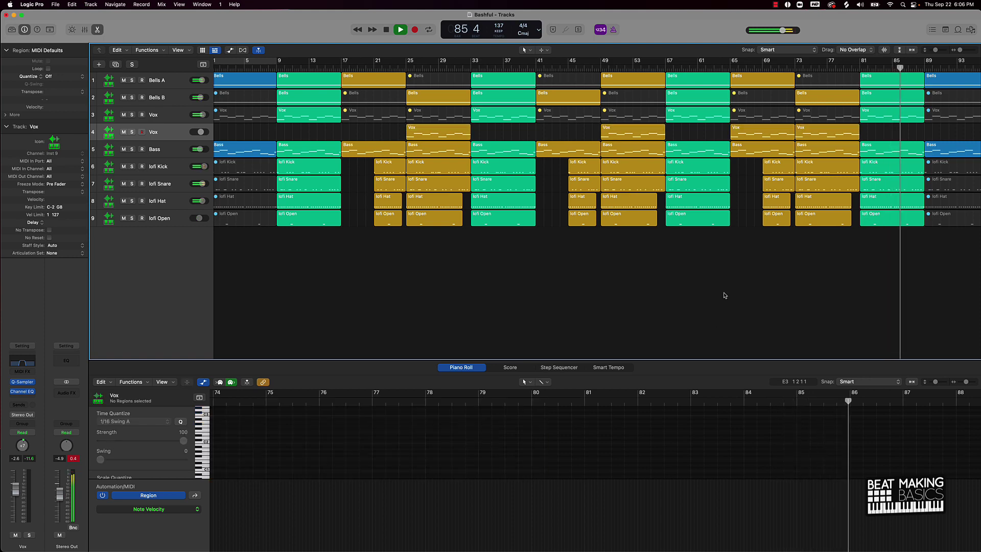
pyautogui.hscroll(2, 724, 295)
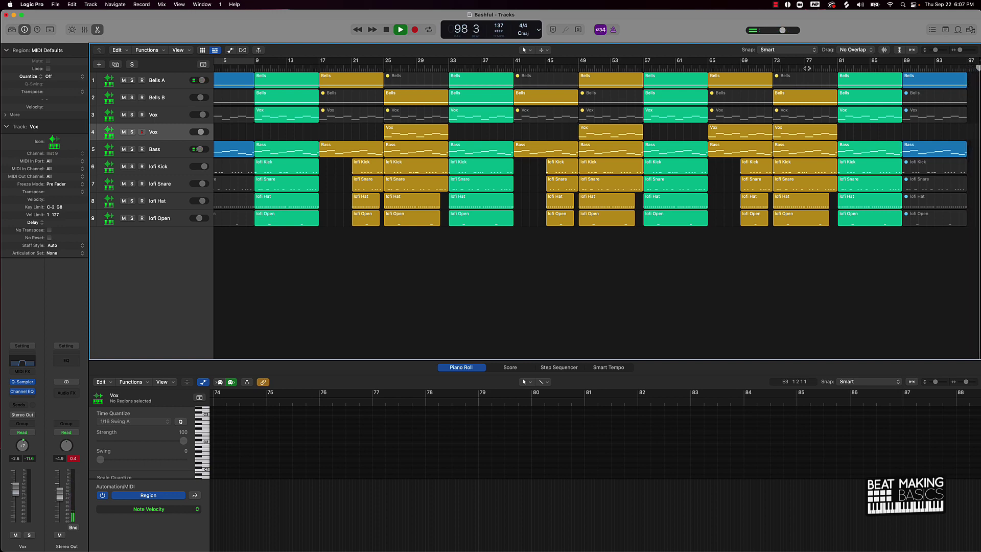
pyautogui.press('space')
pyautogui.press('Return')
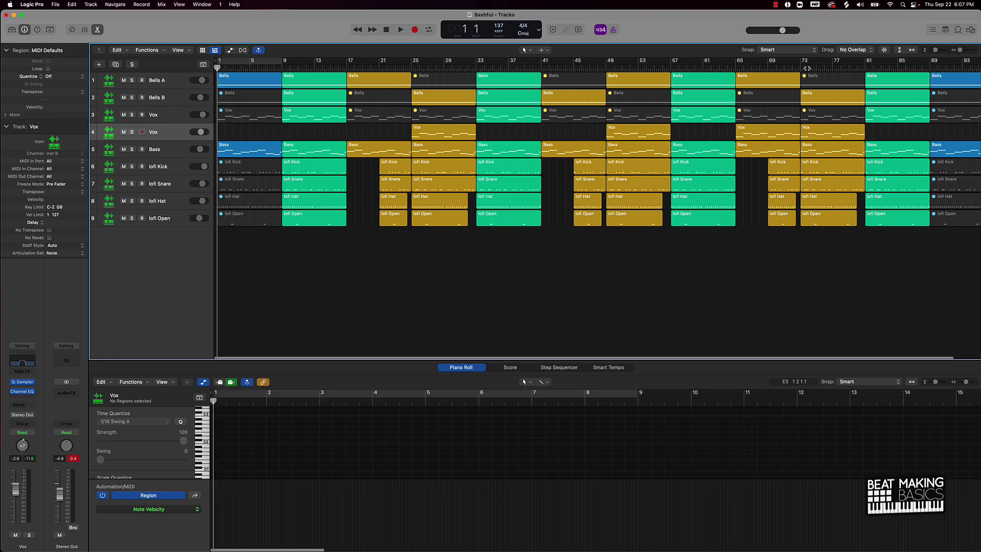